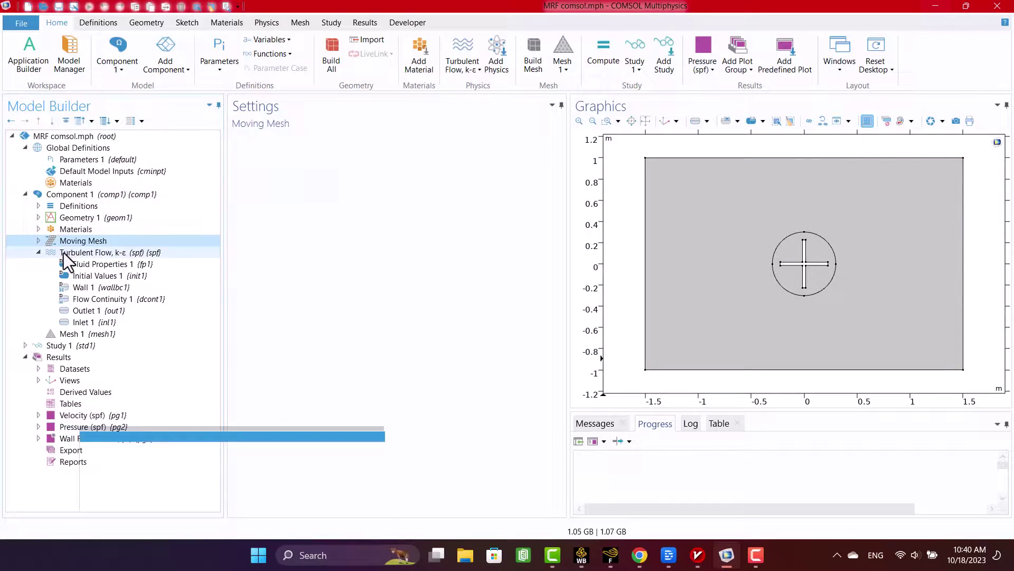
- Preview the finished model's Inlet 1, Mesh 1 and Velocity (spf) plot
{"action": "left_click", "coordinate": [77, 321]}
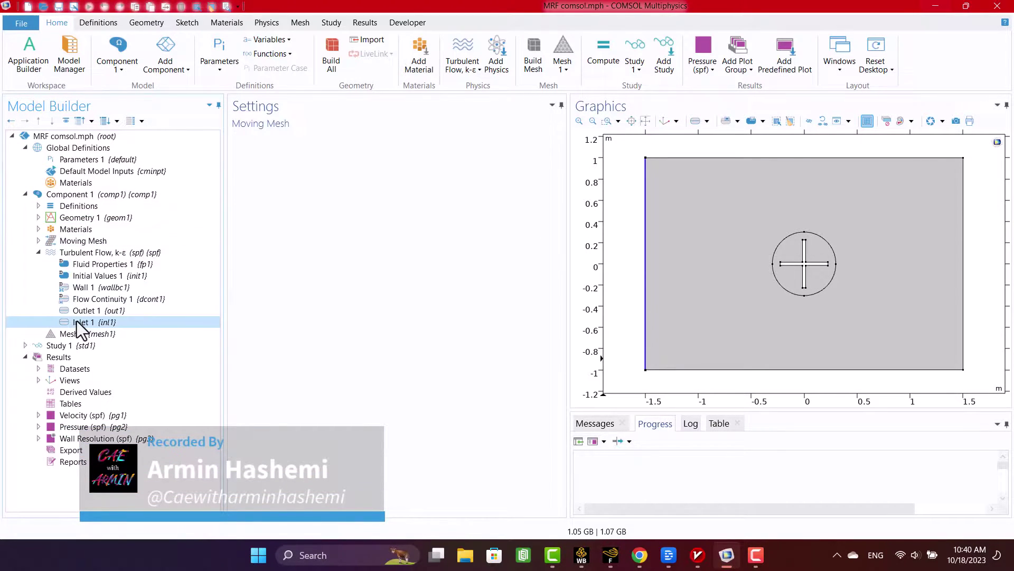
{"action": "left_click", "coordinate": [78, 336]}
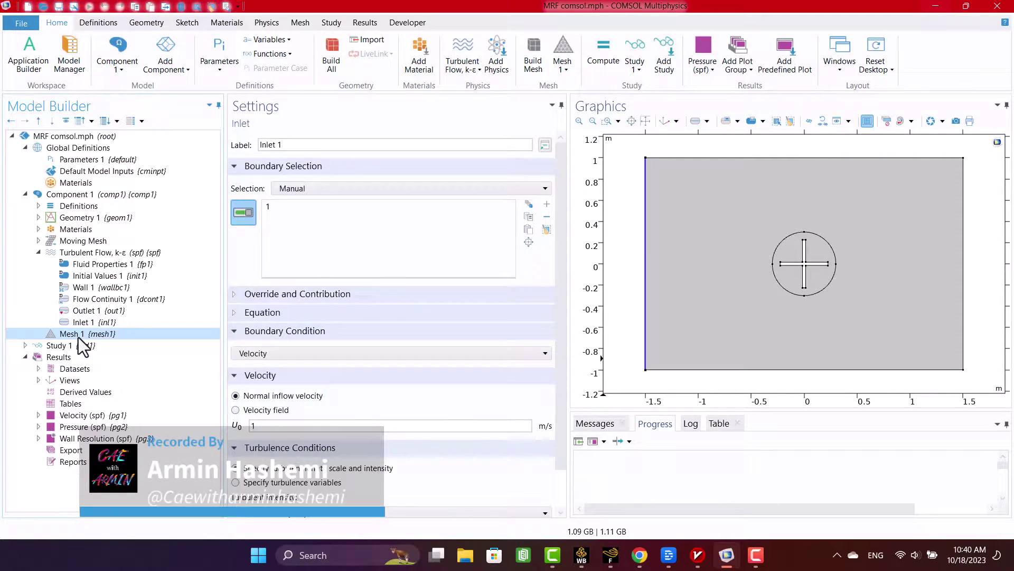
{"action": "left_click", "coordinate": [72, 413]}
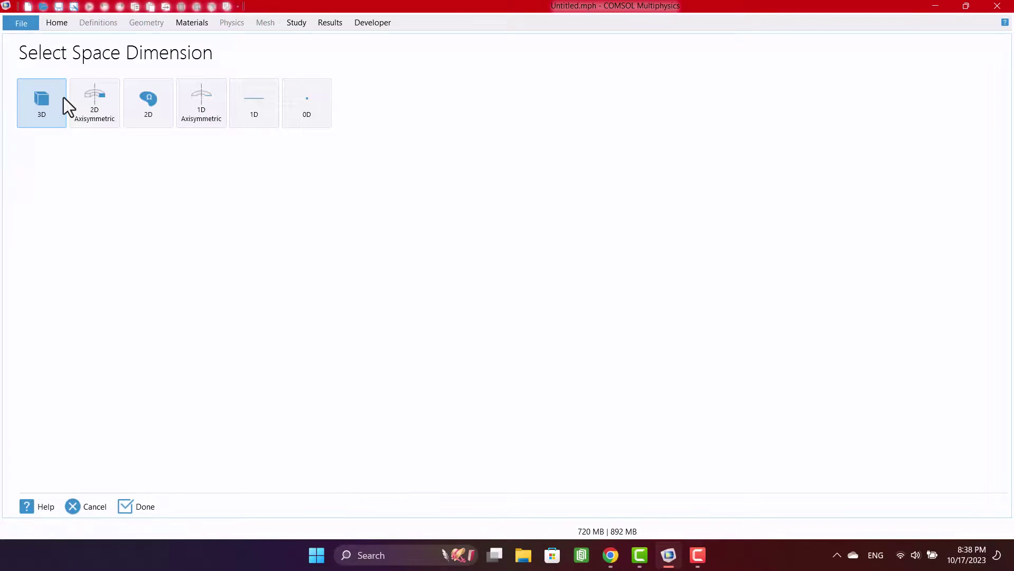
- Start a 2D model with the Rotating Machinery Turbulent Flow, k-ε physics interface
{"action": "left_click", "coordinate": [131, 97]}
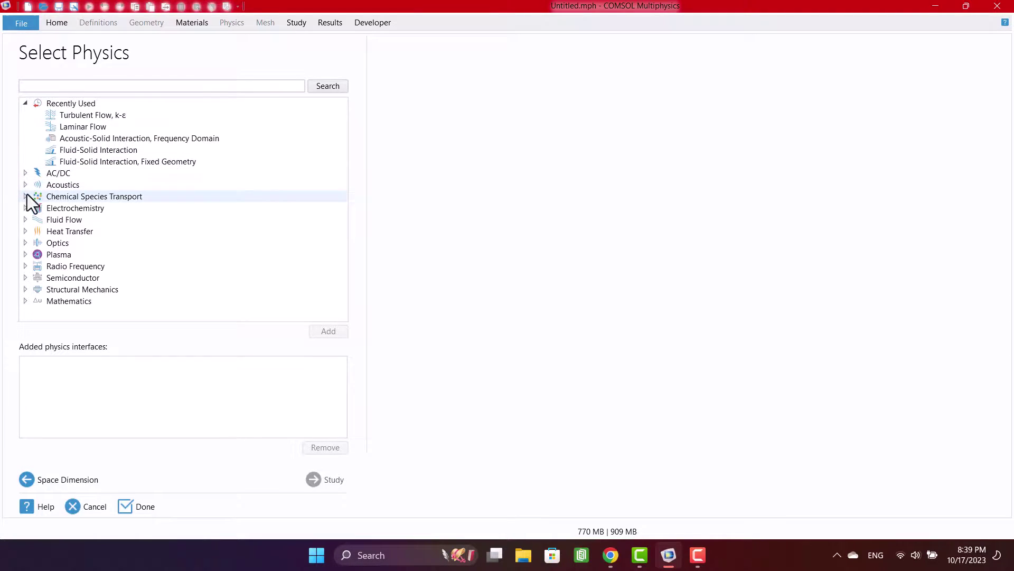
{"action": "left_click", "coordinate": [24, 219]}
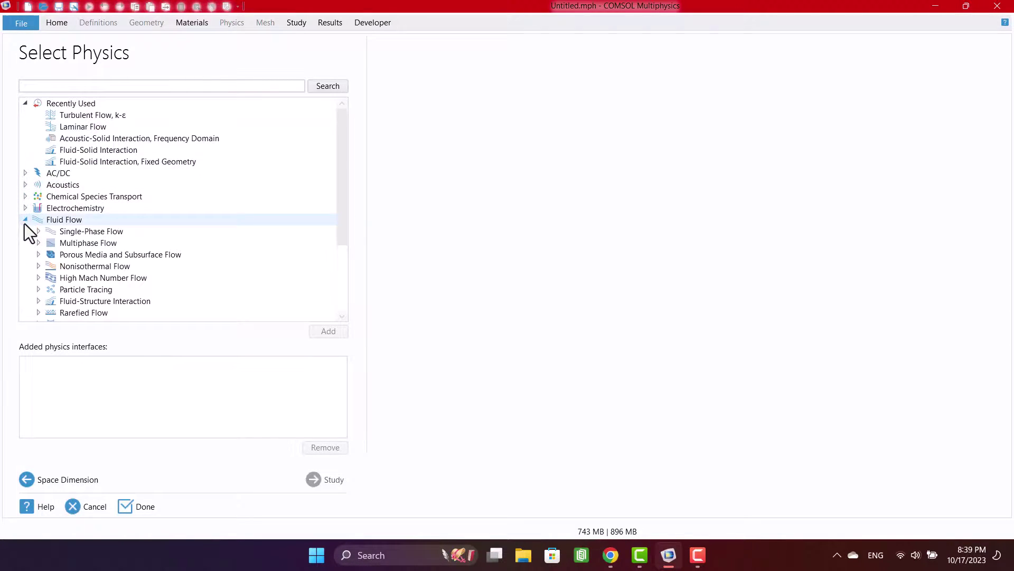
{"action": "left_click", "coordinate": [37, 231]}
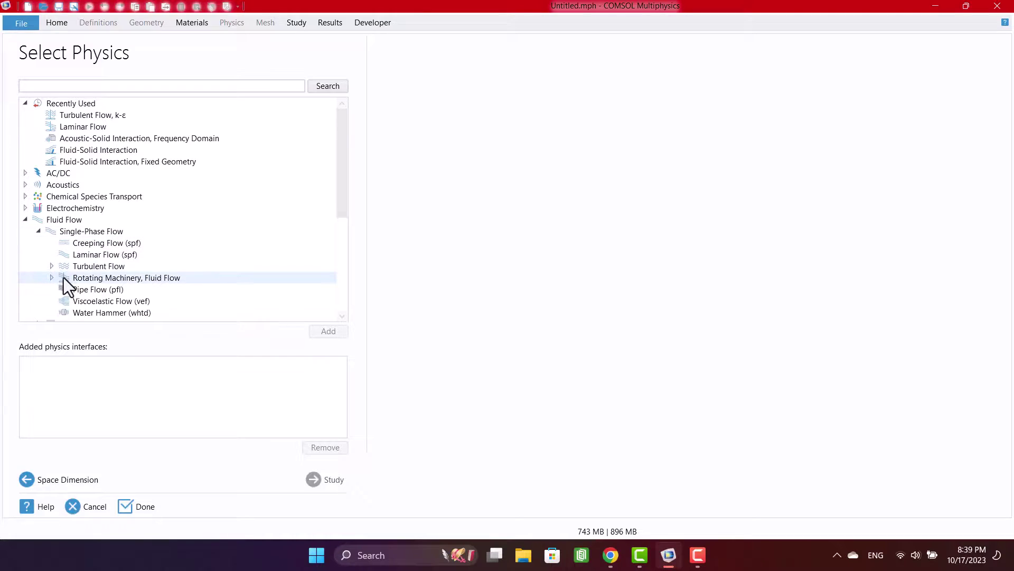
{"action": "left_click", "coordinate": [52, 278]}
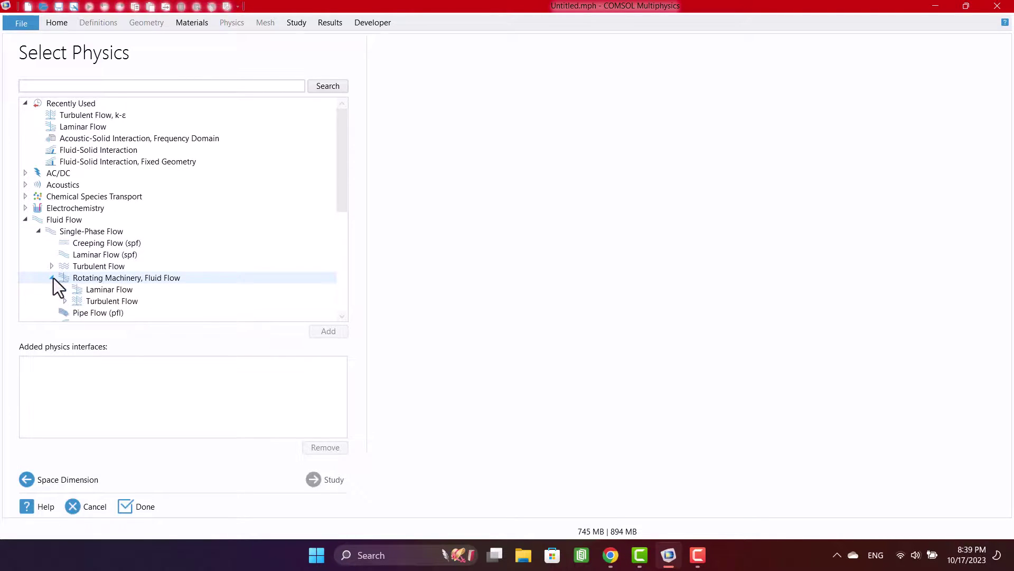
{"action": "left_click", "coordinate": [64, 301]}
{"action": "scroll", "coordinate": [68, 303], "scroll_direction": "down", "scroll_amount": 2}
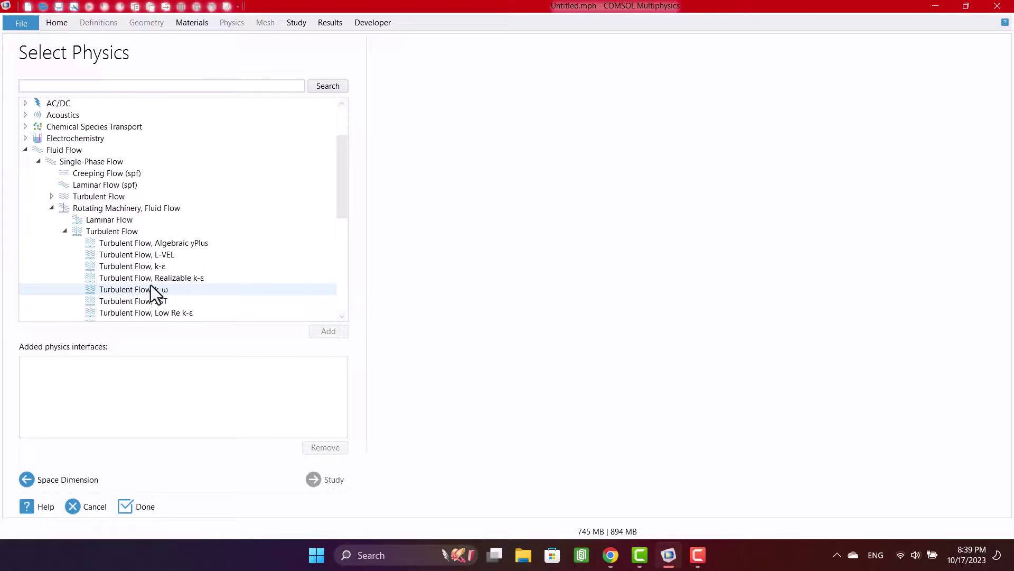
{"action": "left_click", "coordinate": [143, 268]}
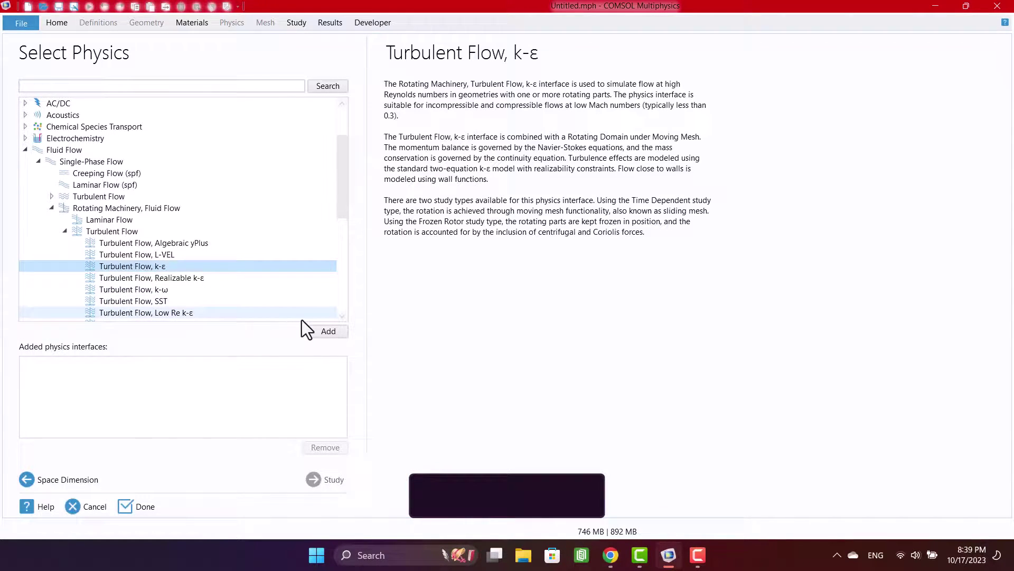
{"action": "left_click", "coordinate": [317, 331]}
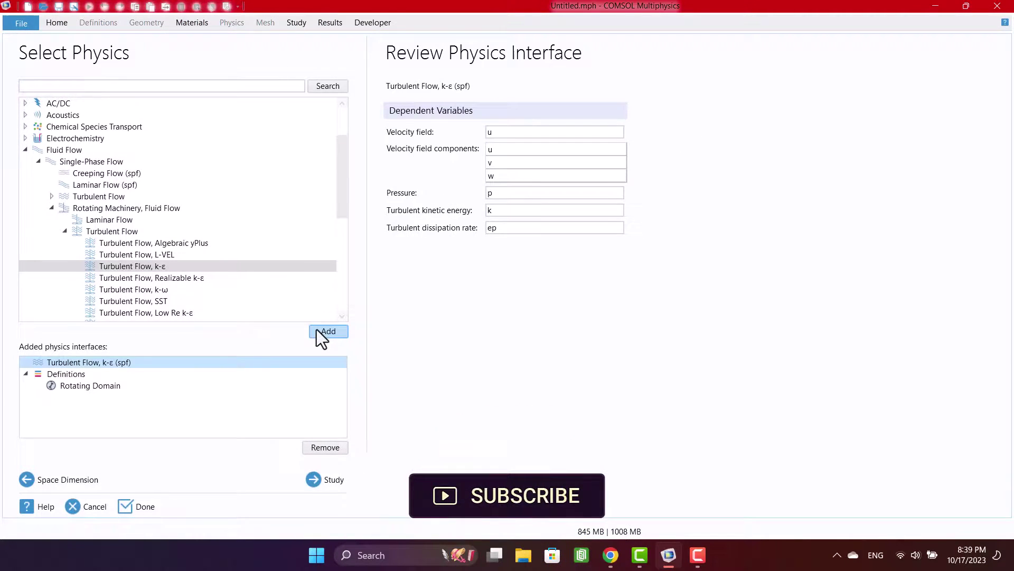
- Choose the Frozen Rotor preset study and finish the Model Wizard
{"action": "left_click", "coordinate": [313, 481]}
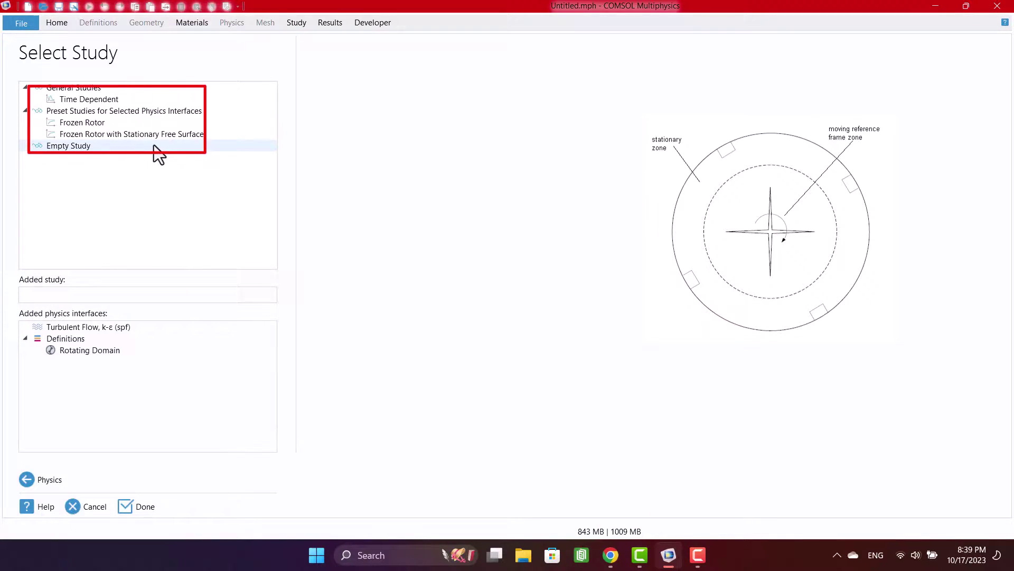
{"action": "left_click", "coordinate": [101, 122]}
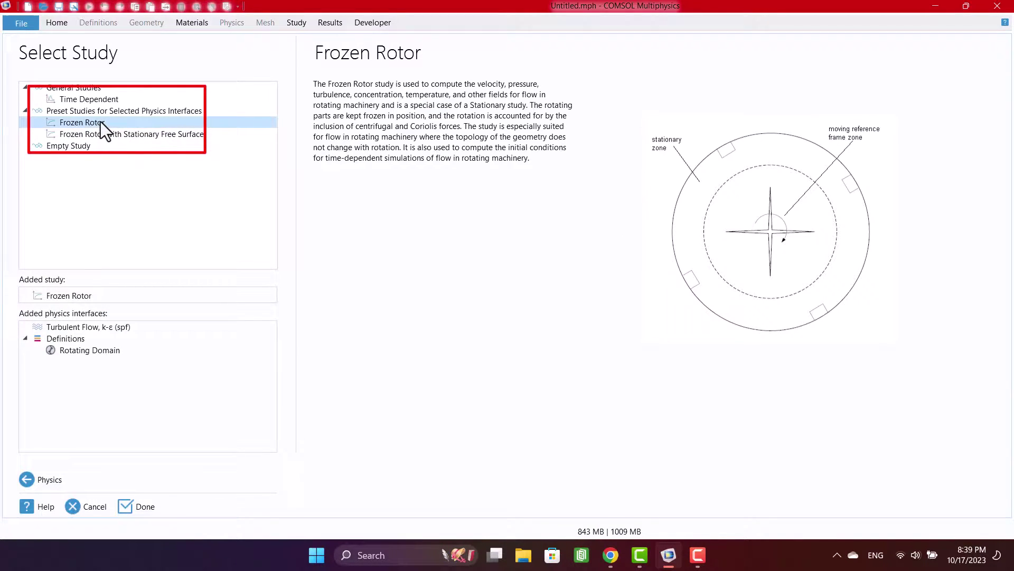
{"action": "left_click", "coordinate": [146, 504]}
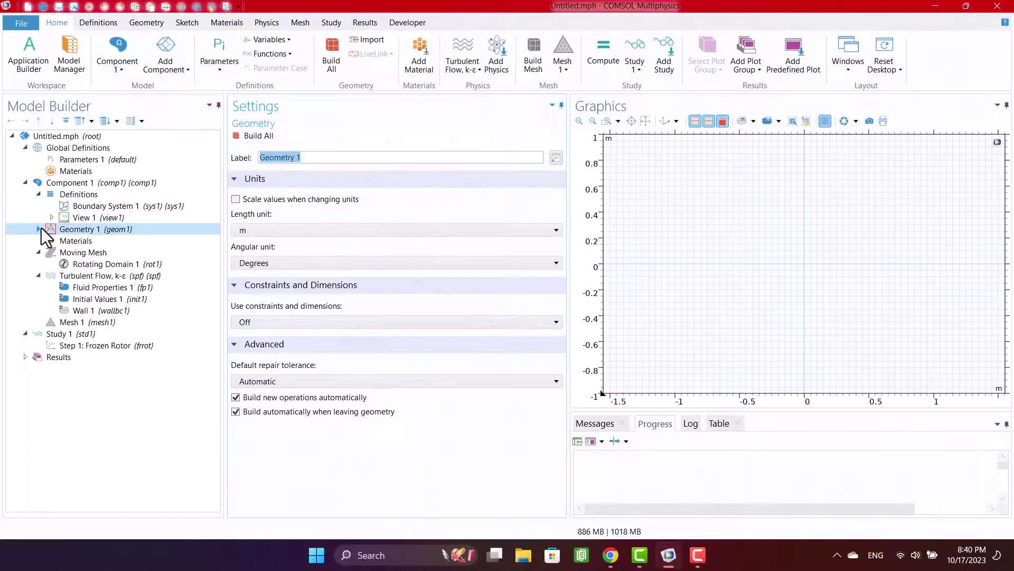
- Build Rectangle 1, width 3 m and height 2 m, with centre base at the origin, zoomed to fit
{"action": "left_click", "coordinate": [42, 229]}
{"action": "left_click", "coordinate": [75, 231]}
{"action": "right_click", "coordinate": [75, 239]}
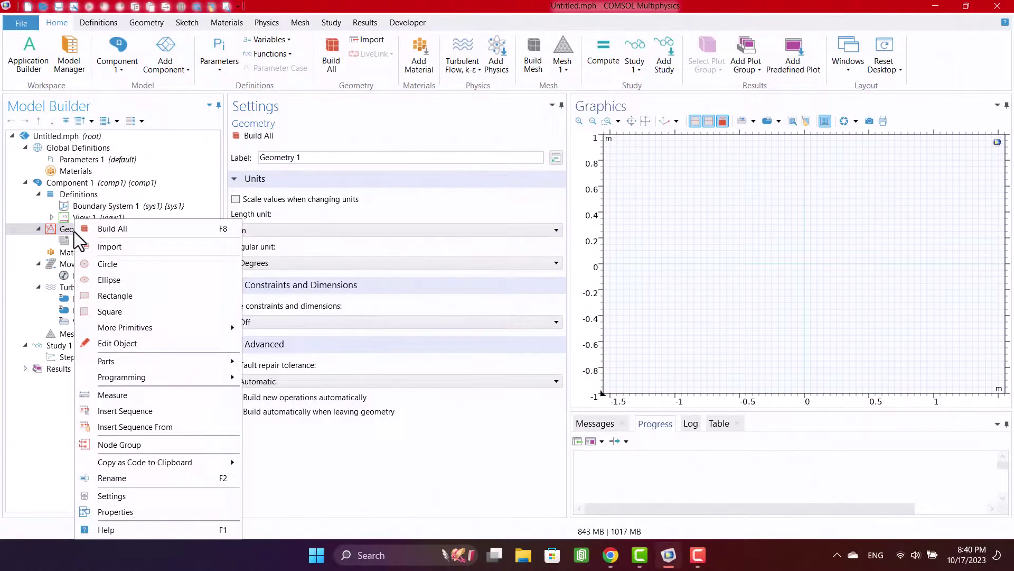
{"action": "left_click", "coordinate": [104, 300]}
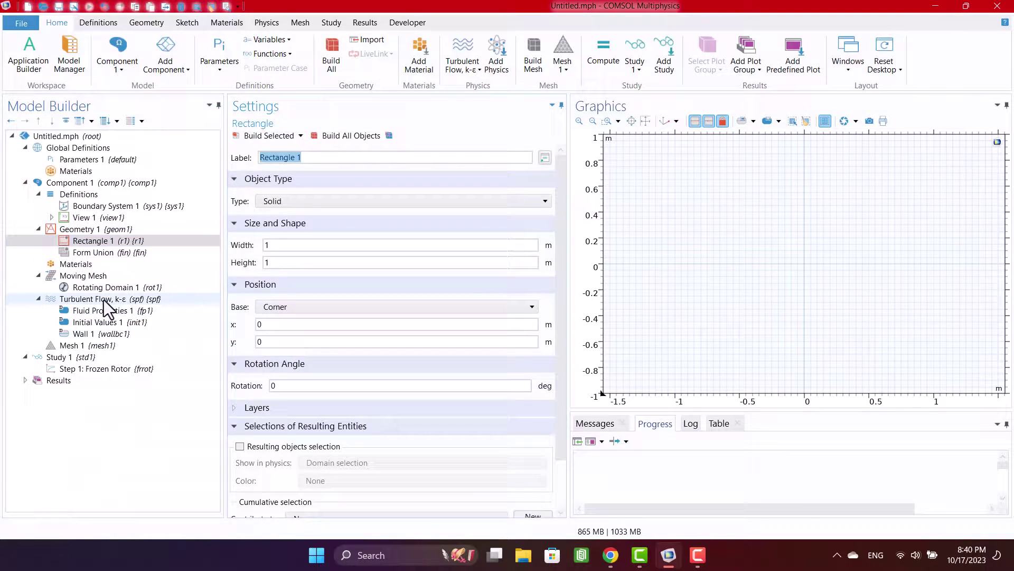
{"action": "double_click", "coordinate": [281, 246]}
{"action": "type", "text": "3"}
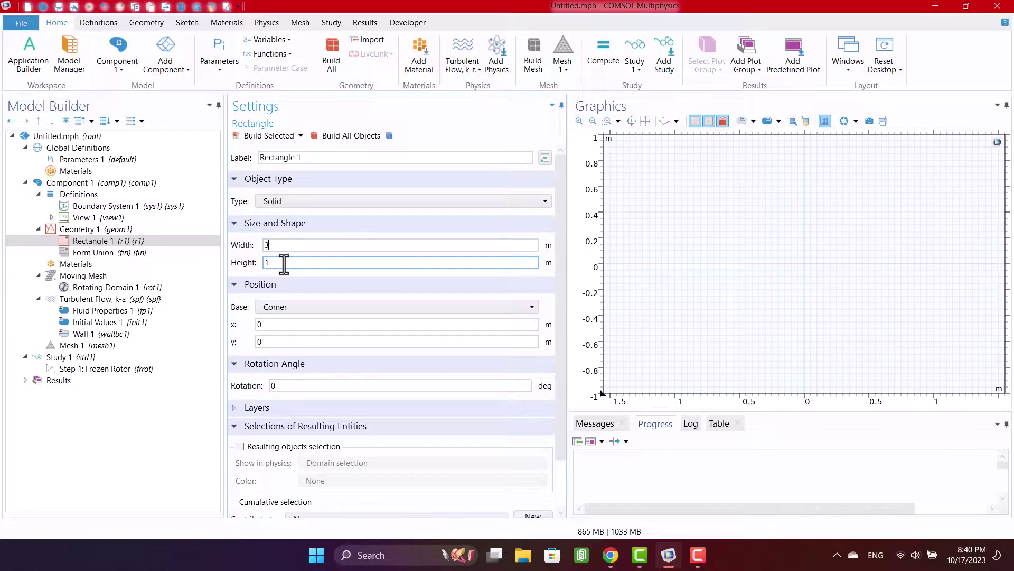
{"action": "type", "text": "2"}
{"action": "left_click", "coordinate": [334, 136]}
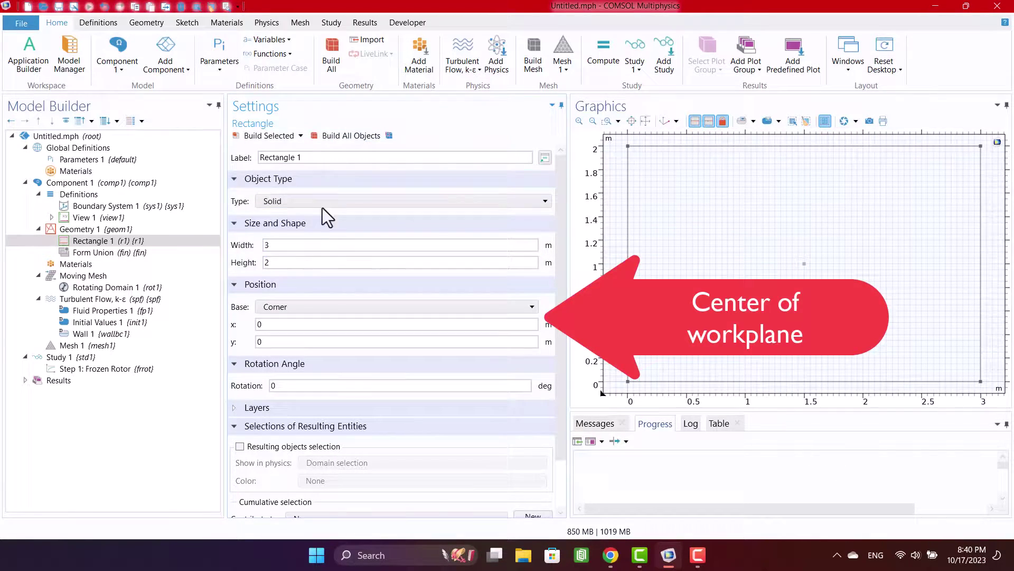
{"action": "left_click", "coordinate": [293, 309]}
{"action": "left_click", "coordinate": [290, 320]}
{"action": "left_click", "coordinate": [333, 136]}
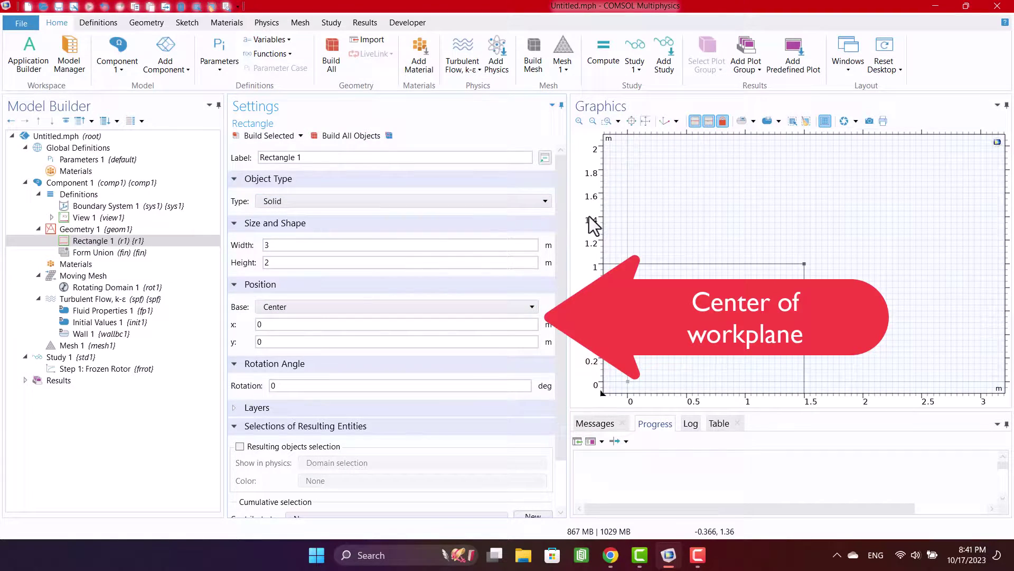
{"action": "left_click", "coordinate": [640, 122]}
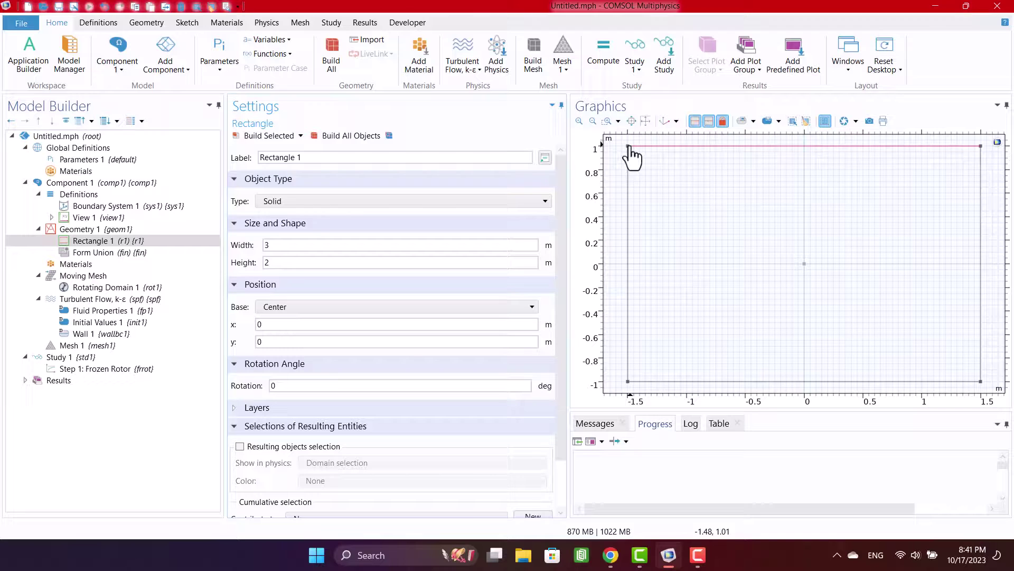
- Build Circle 1 with radius 0.3 m, base centre at (0, 0)
{"action": "left_click", "coordinate": [83, 231]}
{"action": "right_click", "coordinate": [80, 244]}
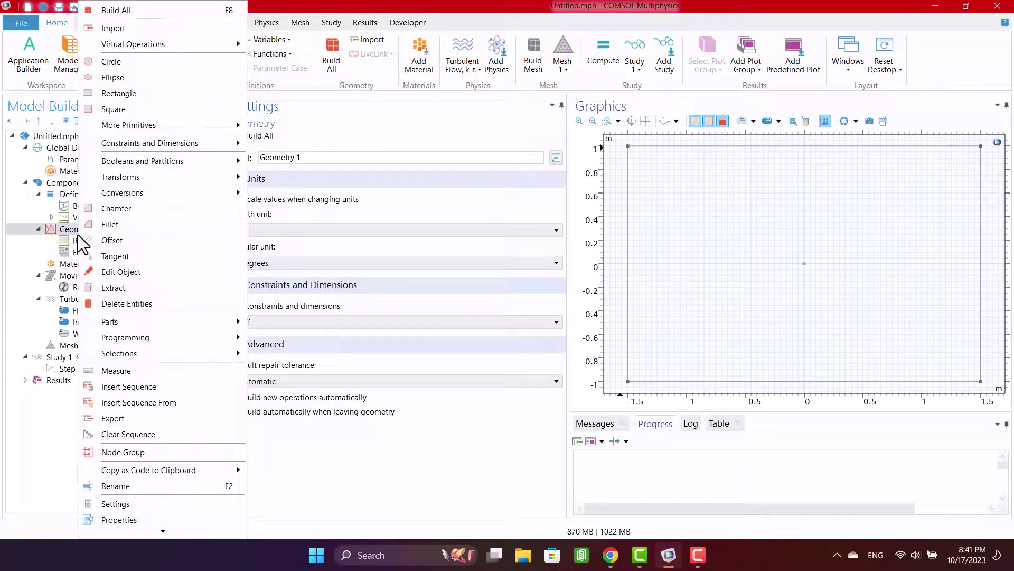
{"action": "left_click", "coordinate": [119, 62]}
{"action": "left_click", "coordinate": [293, 244]}
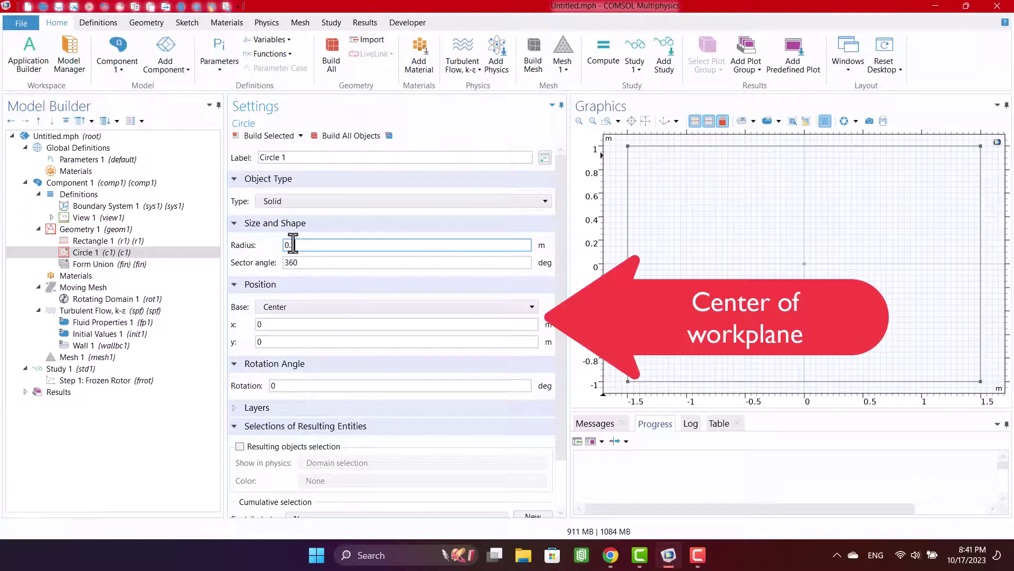
{"action": "type", "text": "3"}
{"action": "left_click", "coordinate": [323, 135]}
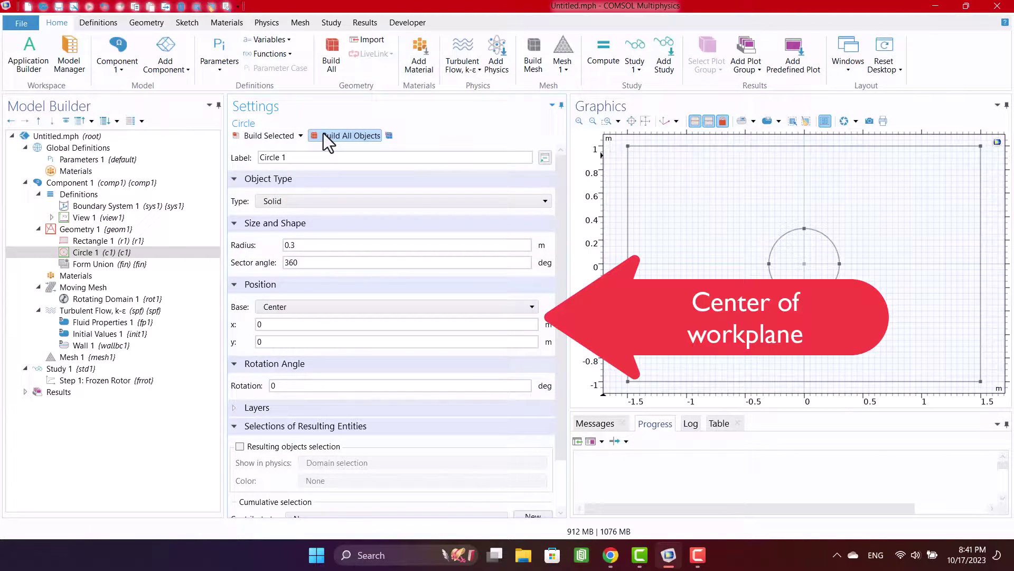
{"action": "left_click", "coordinate": [302, 250]}
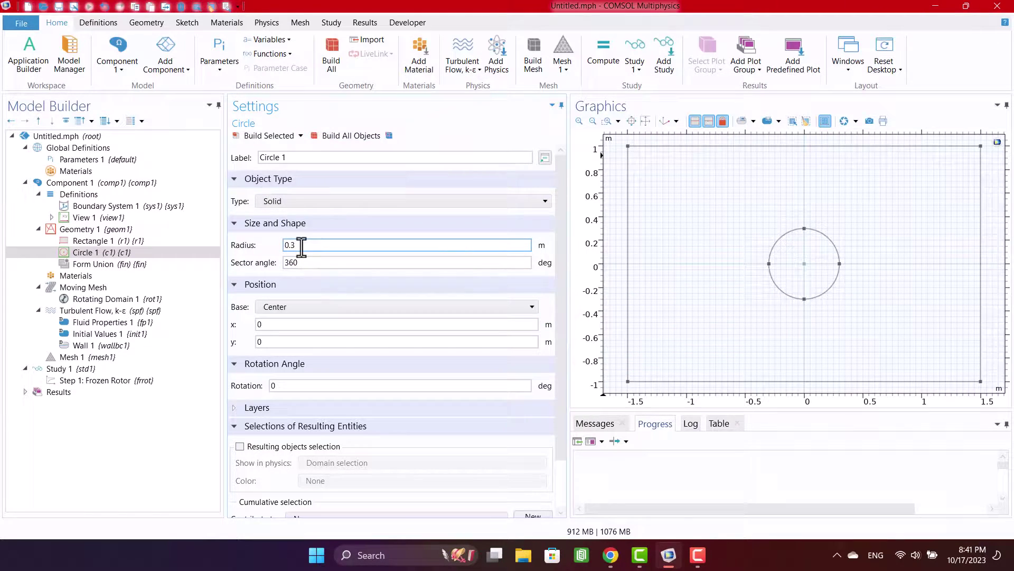
{"action": "left_click", "coordinate": [243, 258]}
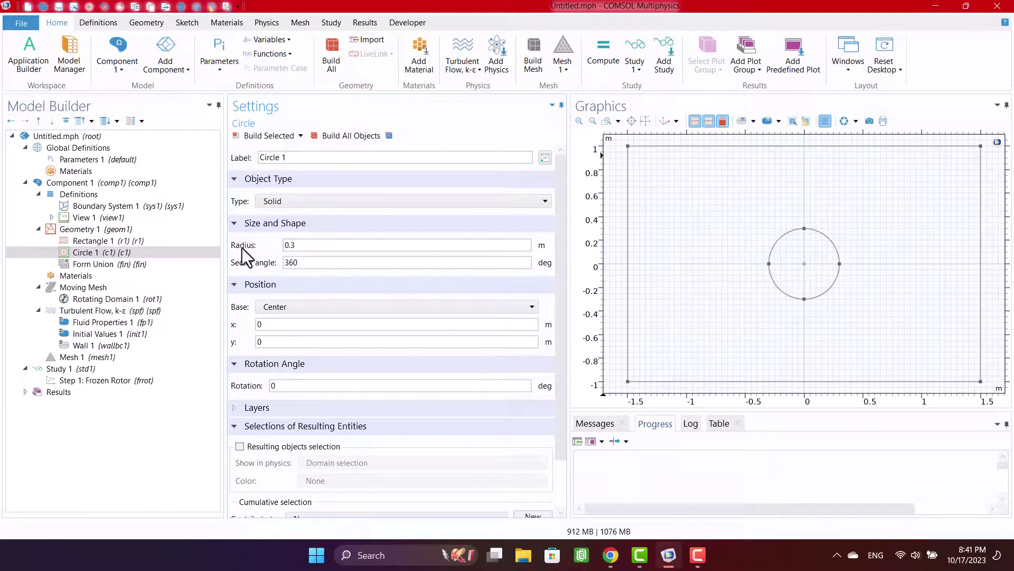
{"action": "left_click", "coordinate": [85, 231]}
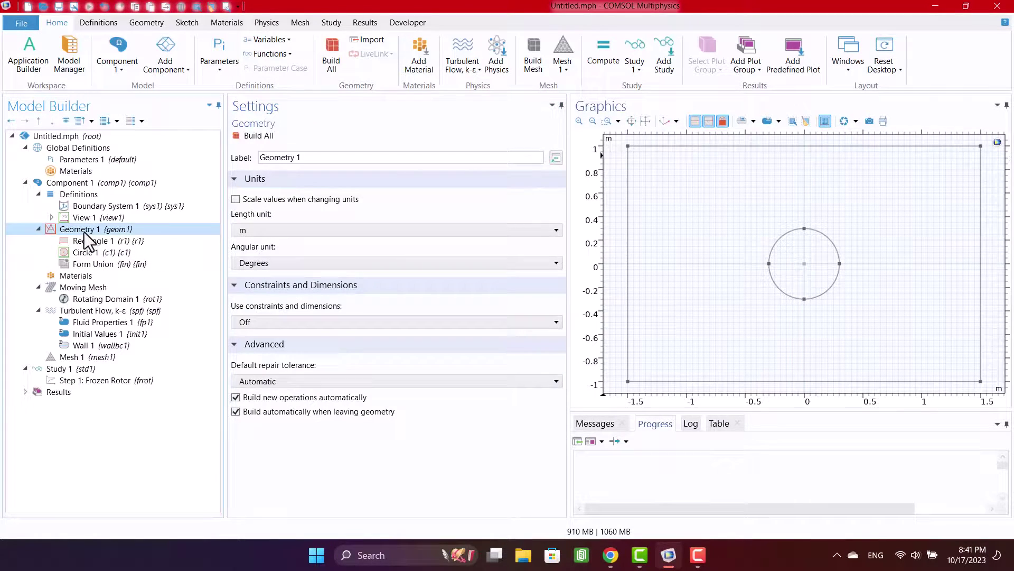
- Create Difference 1 subtracting circle c1 from rectangle r1, keeping c1 as its own object
{"action": "left_click", "coordinate": [138, 22]}
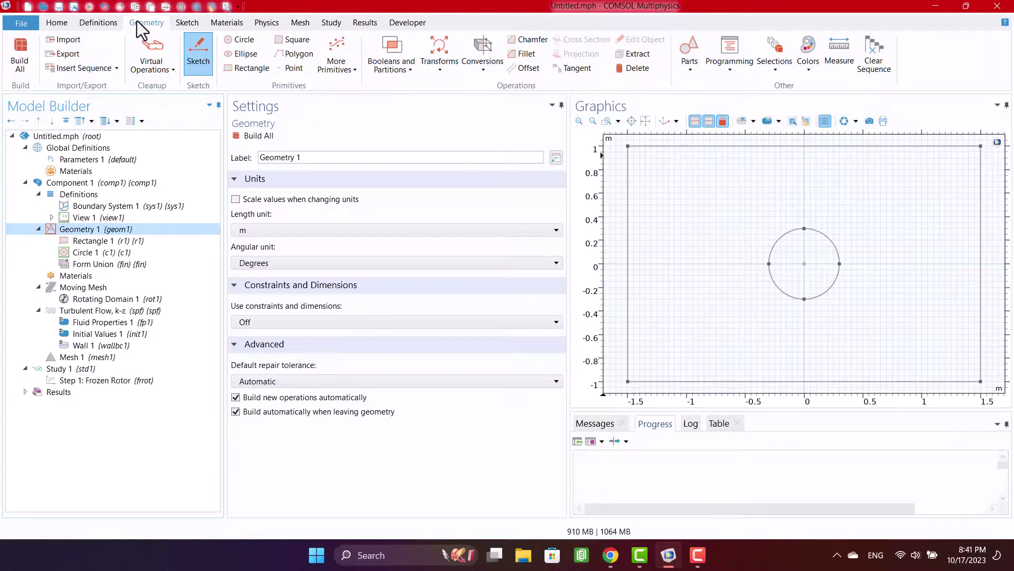
{"action": "left_click", "coordinate": [385, 56]}
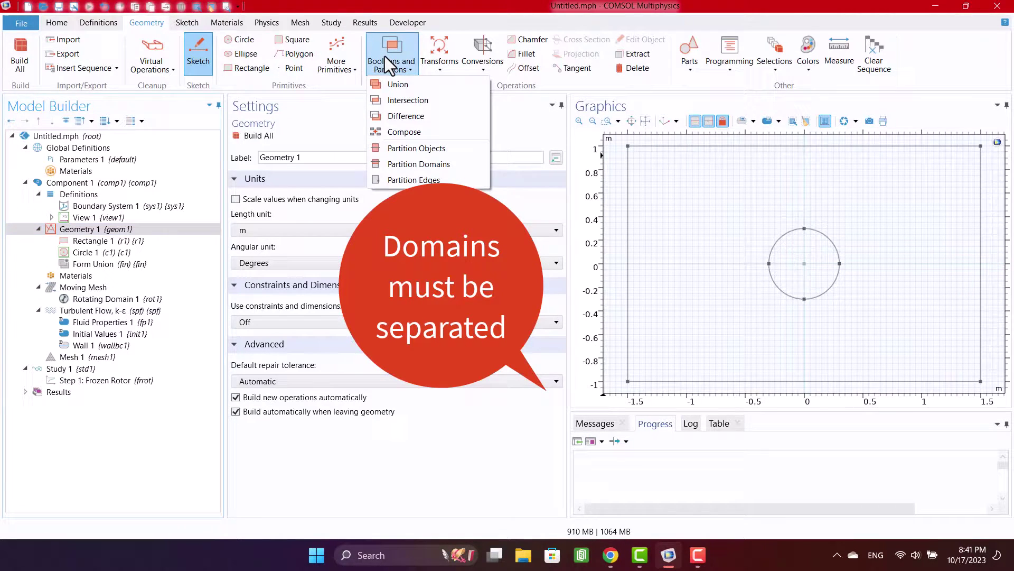
{"action": "left_click", "coordinate": [399, 117]}
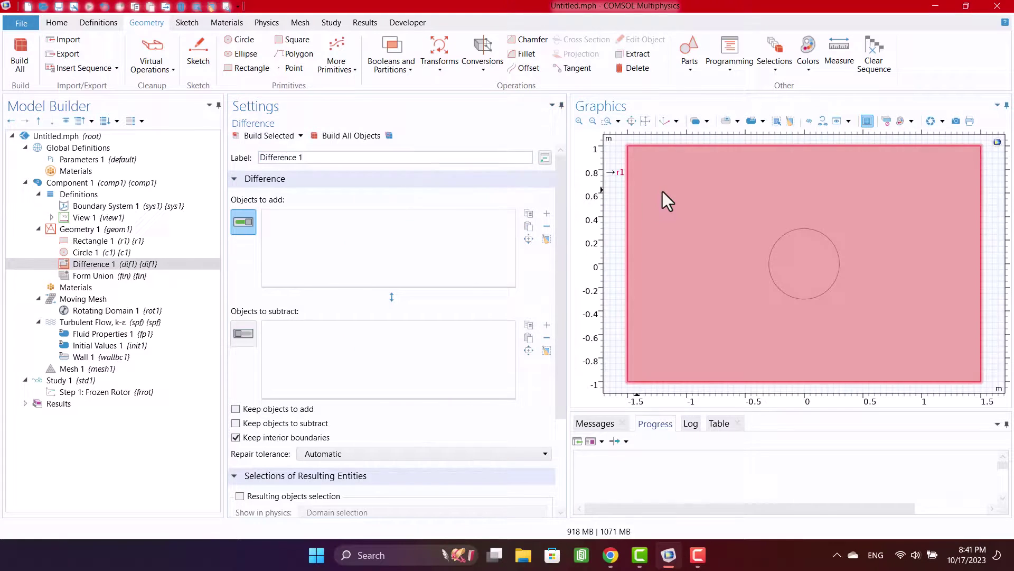
{"action": "left_click", "coordinate": [663, 193]}
{"action": "left_click", "coordinate": [252, 331]}
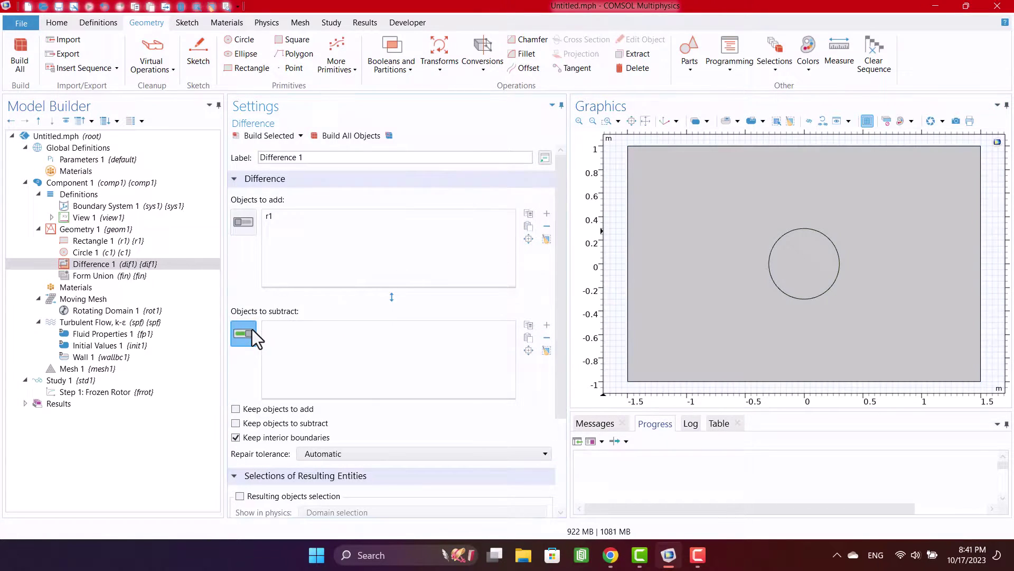
{"action": "left_click", "coordinate": [789, 273]}
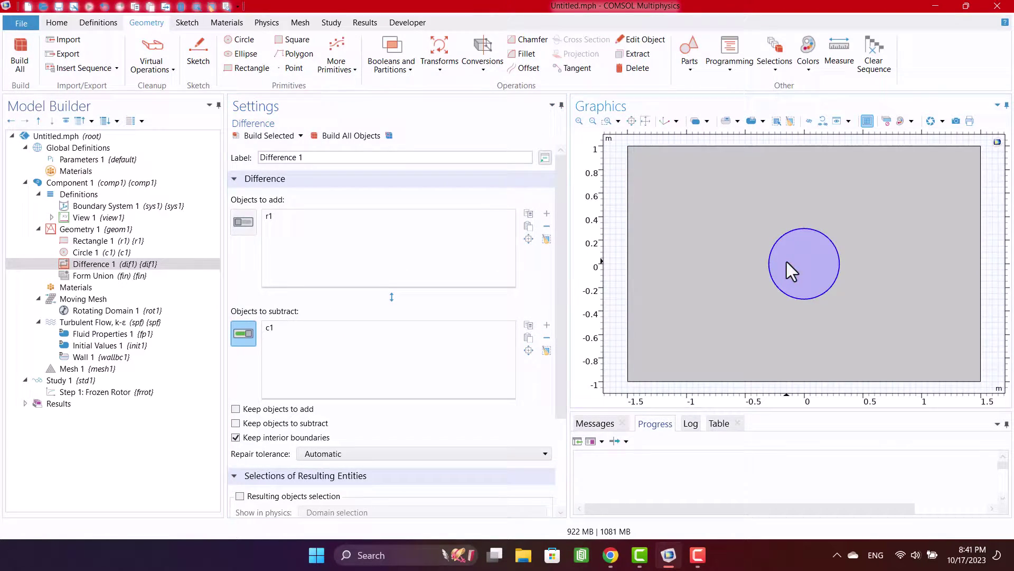
{"action": "left_click", "coordinate": [277, 139]}
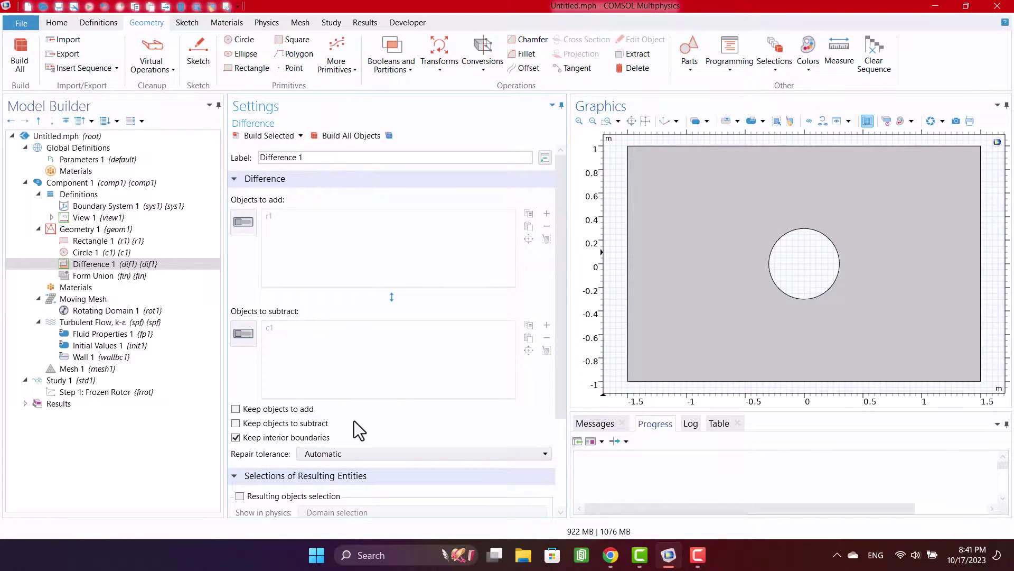
{"action": "left_click", "coordinate": [271, 139]}
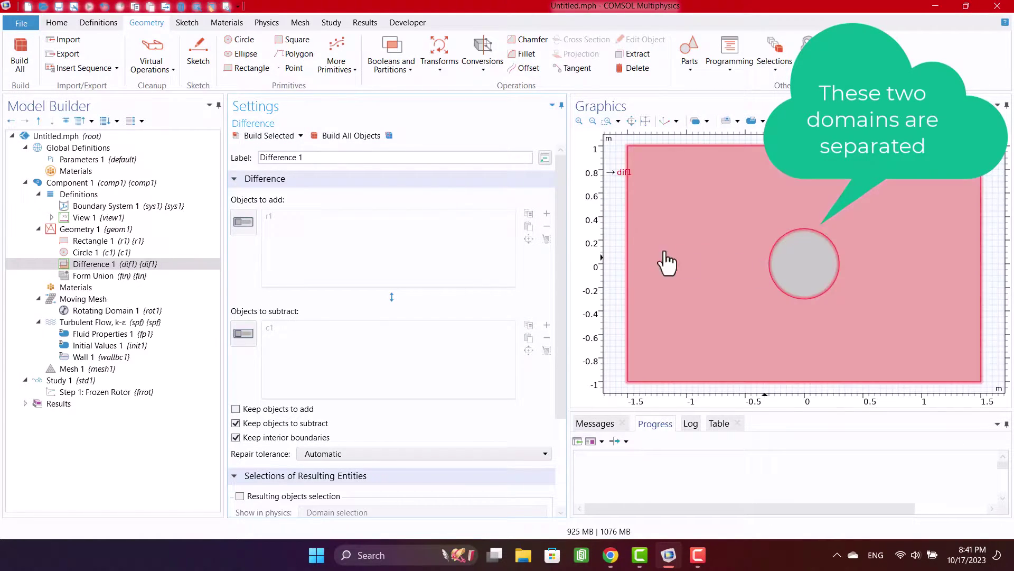
- Add a second rectangle and shape it into a thin bar 0.03 m tall
{"action": "left_click", "coordinate": [99, 231]}
{"action": "right_click", "coordinate": [99, 231]}
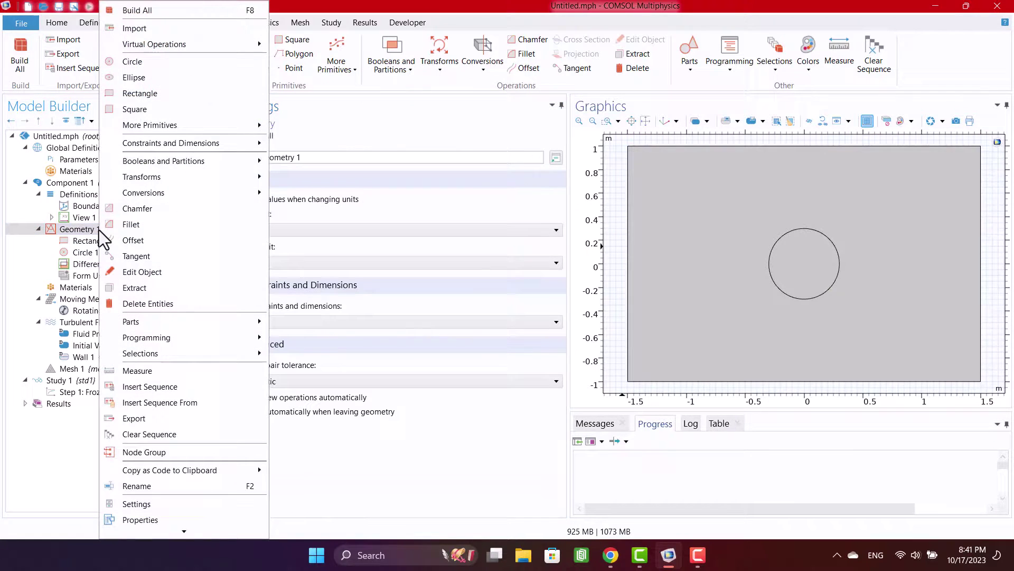
{"action": "left_click", "coordinate": [150, 101]}
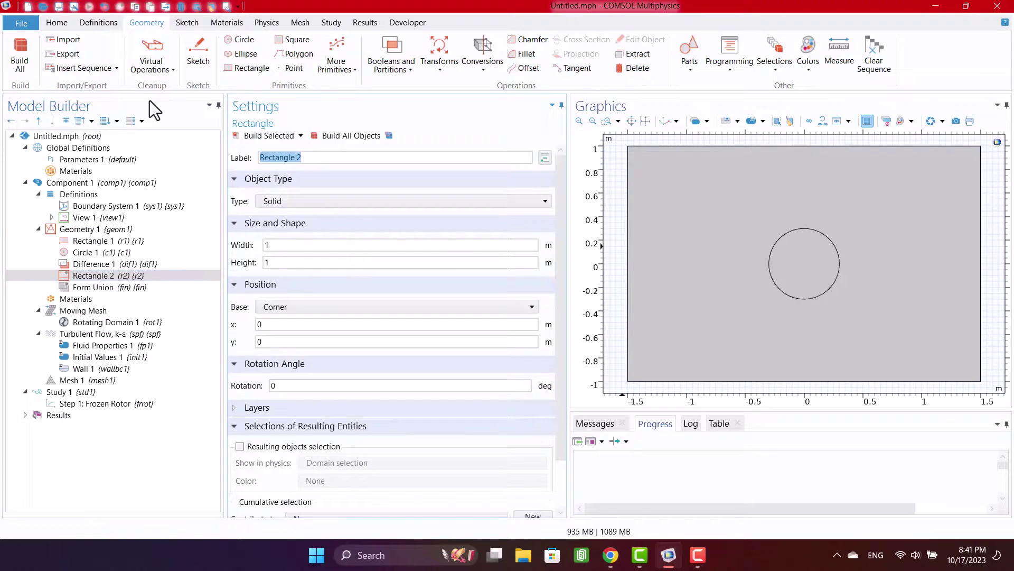
{"action": "left_click", "coordinate": [282, 245]}
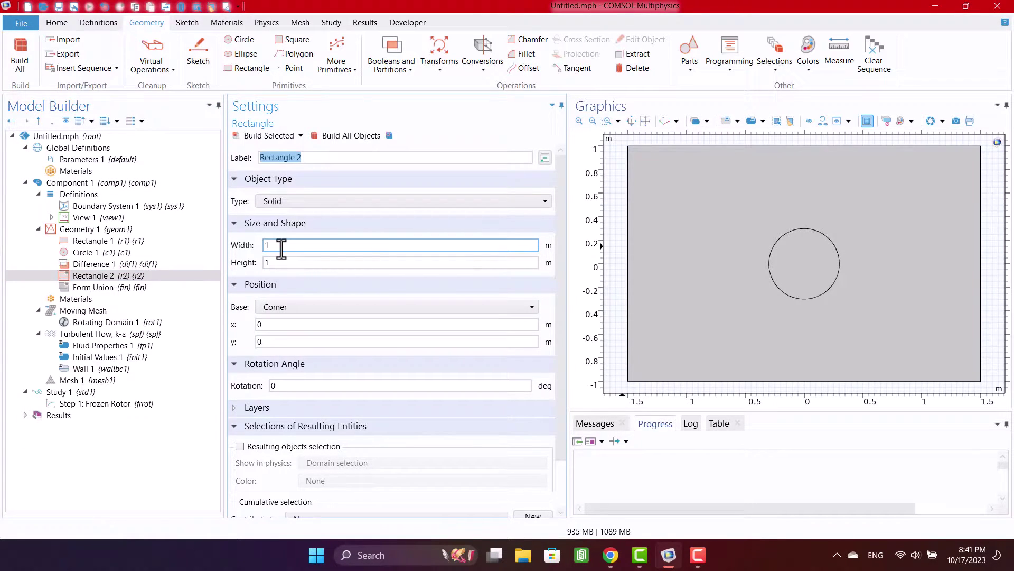
{"action": "double_click", "coordinate": [281, 248]}
{"action": "type", "text": "03"}
{"action": "left_click", "coordinate": [270, 136]}
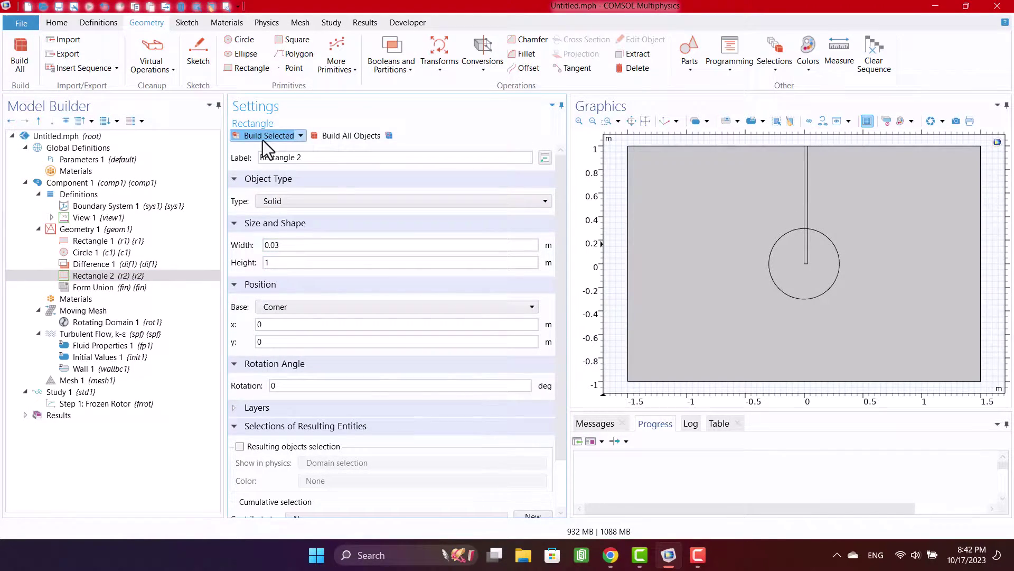
{"action": "left_click", "coordinate": [282, 262]}
{"action": "type", "text": "3"}
{"action": "left_click", "coordinate": [270, 136]}
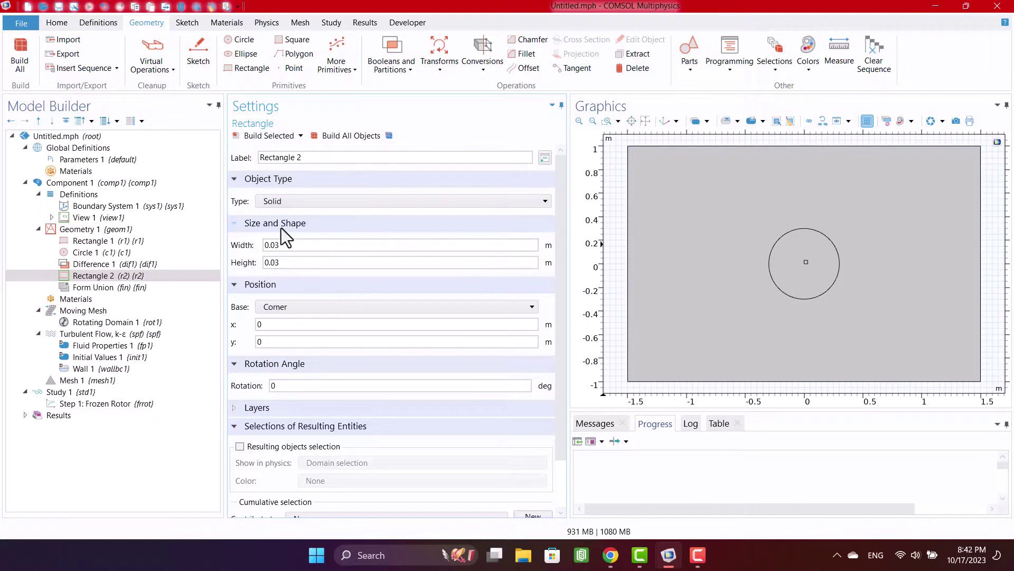
{"action": "double_click", "coordinate": [281, 244]}
{"action": "type", "text": "0.2"}
{"action": "left_click", "coordinate": [259, 136]}
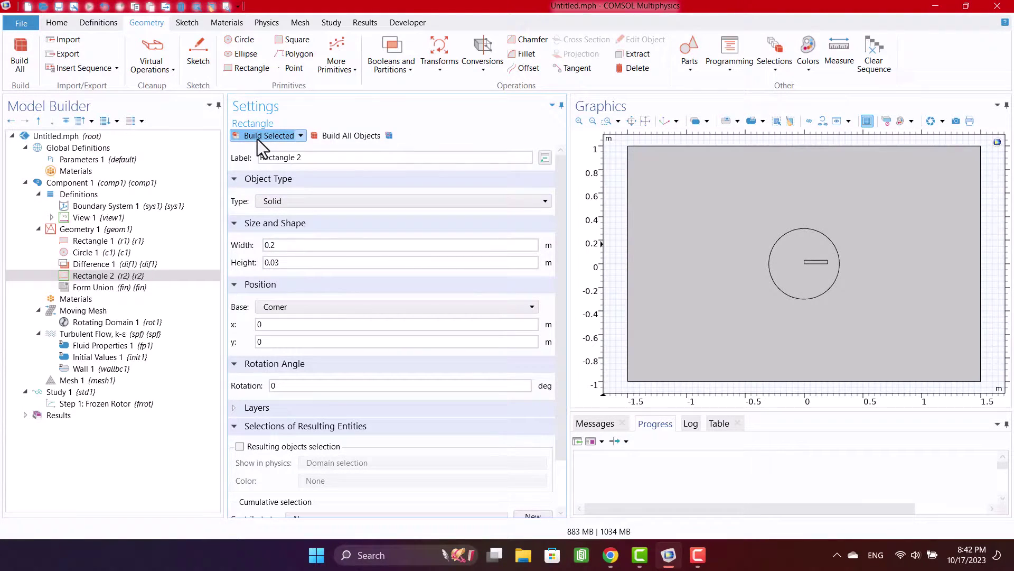
- Resize the bar to 0.45 m wide and set x to -0.225 so it spans the circle
{"action": "left_click", "coordinate": [286, 245]}
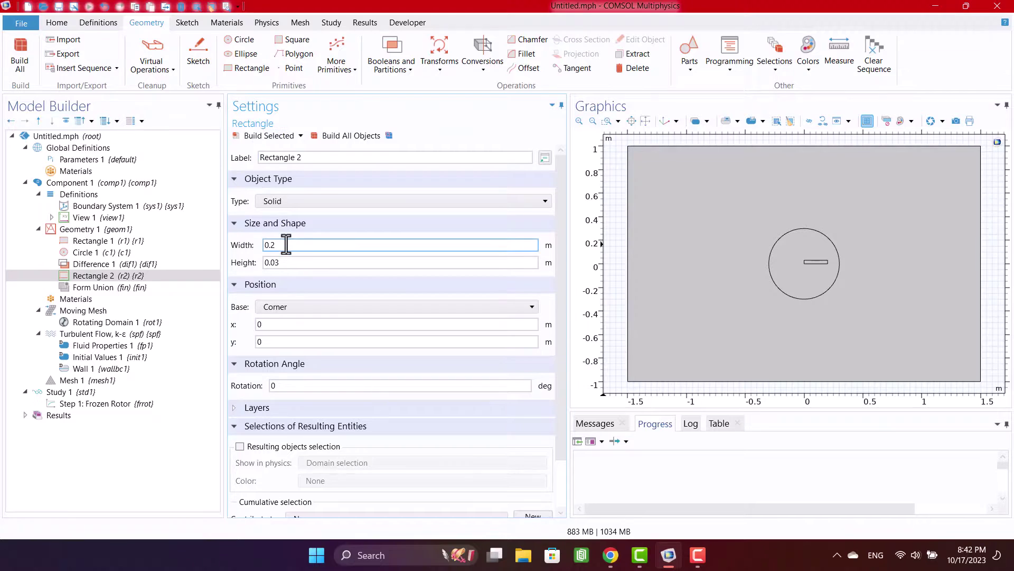
{"action": "type", "text": ".3"}
{"action": "left_click", "coordinate": [264, 135]}
{"action": "left_click", "coordinate": [278, 325]}
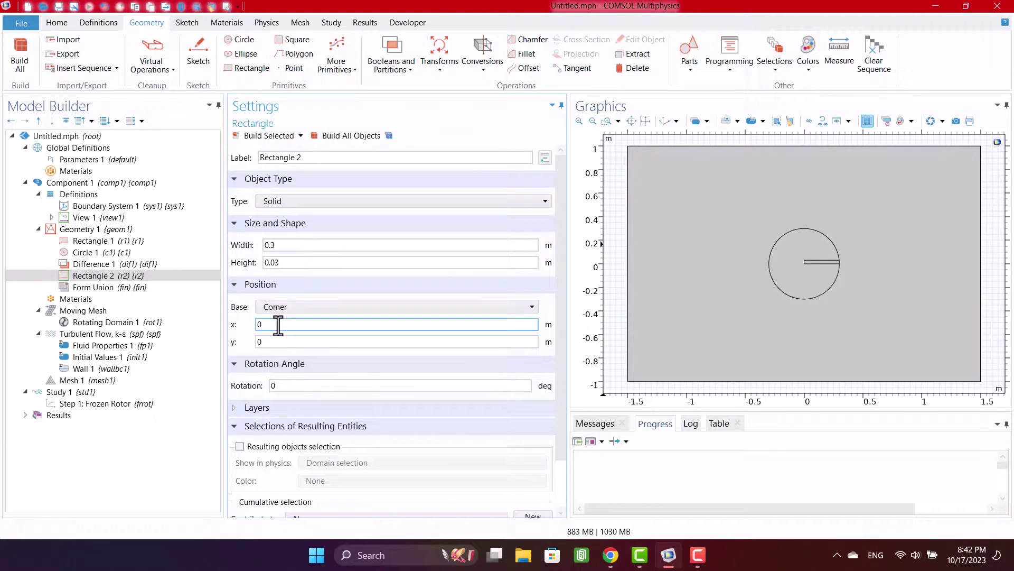
{"action": "type", "text": "-0.15"}
{"action": "left_click", "coordinate": [351, 137]}
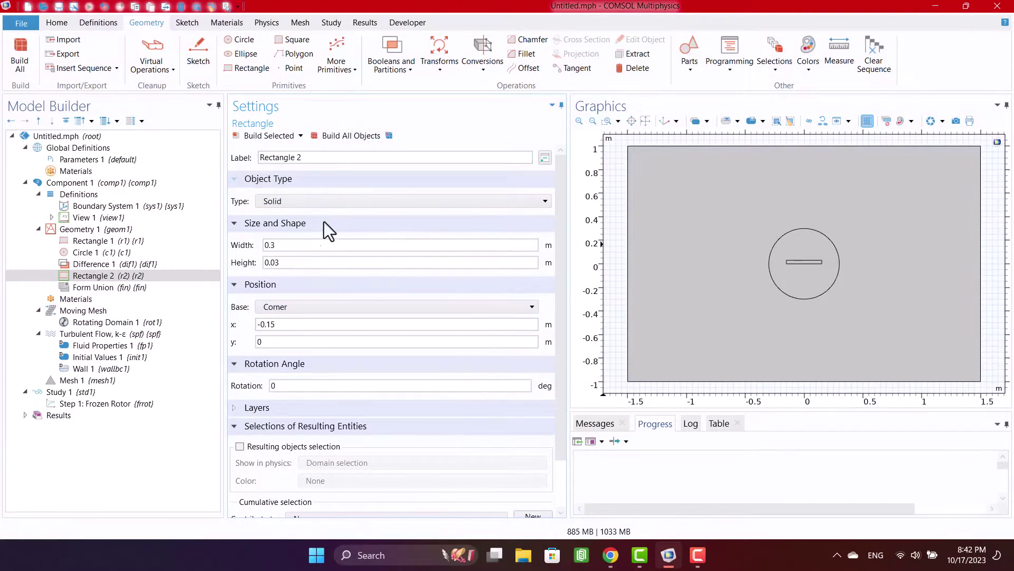
{"action": "left_click", "coordinate": [295, 245]}
{"action": "key", "text": "BackSpace"}
{"action": "type", "text": "4"}
{"action": "left_click", "coordinate": [289, 324]}
{"action": "key", "text": "BackSpace"}
{"action": "key", "text": "BackSpace"}
{"action": "type", "text": "2"}
{"action": "left_click", "coordinate": [332, 135]}
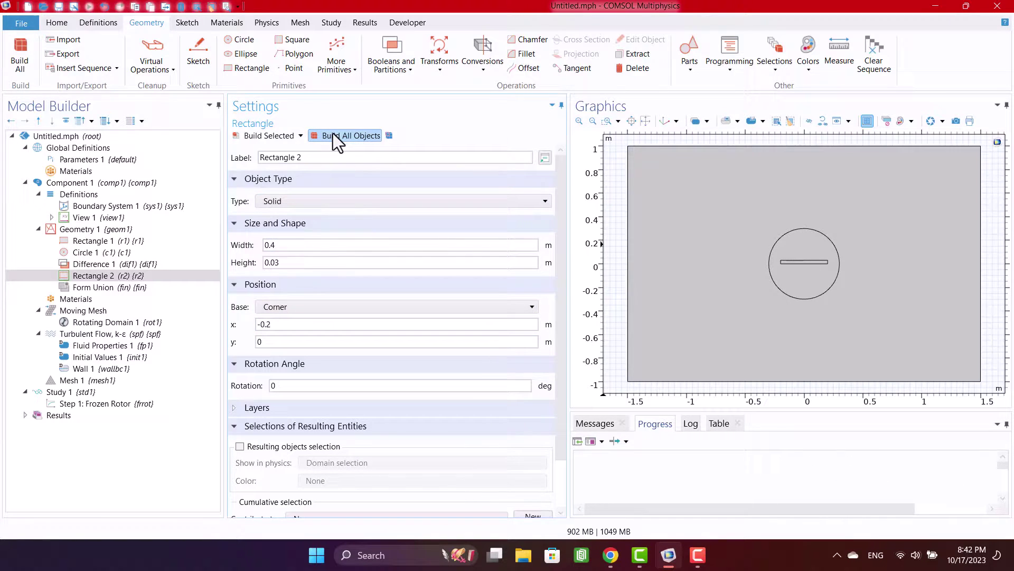
{"action": "left_click", "coordinate": [307, 244]}
{"action": "type", "text": "5"}
{"action": "left_click", "coordinate": [267, 324]}
{"action": "type", "text": "25"}
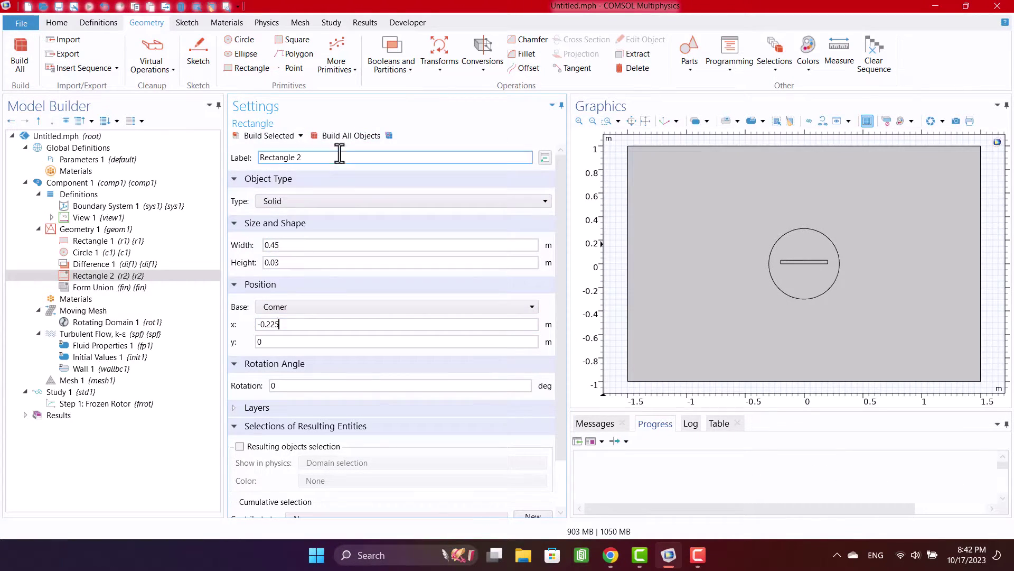
{"action": "left_click", "coordinate": [348, 136]}
- Duplicate the horizontal bar as a vertical bar, width 0.03 m and height 0.45 m
{"action": "right_click", "coordinate": [123, 273]}
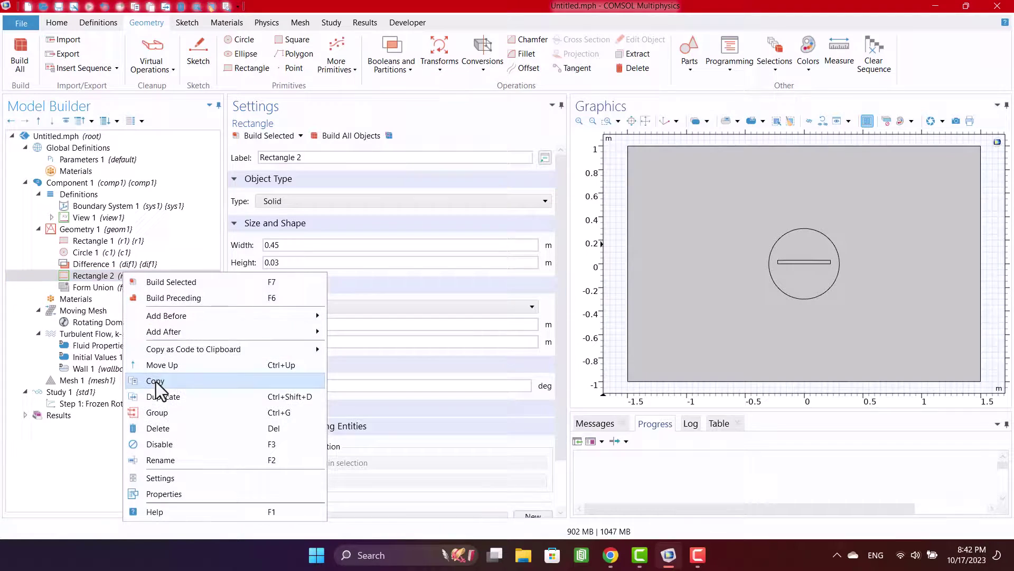
{"action": "left_click", "coordinate": [162, 394]}
{"action": "left_click", "coordinate": [294, 245]}
{"action": "double_click", "coordinate": [294, 244]}
{"action": "key", "text": "ctrl+c"}
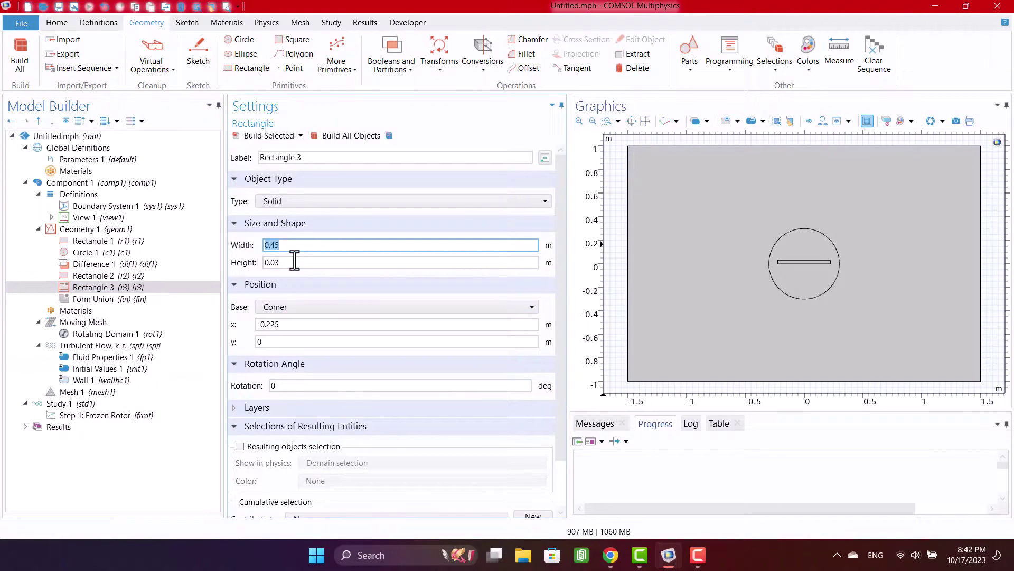
{"action": "double_click", "coordinate": [294, 262]}
{"action": "key", "text": "ctrl+v"}
{"action": "double_click", "coordinate": [295, 245]}
{"action": "type", "text": "0.03"}
{"action": "left_click", "coordinate": [331, 137]}
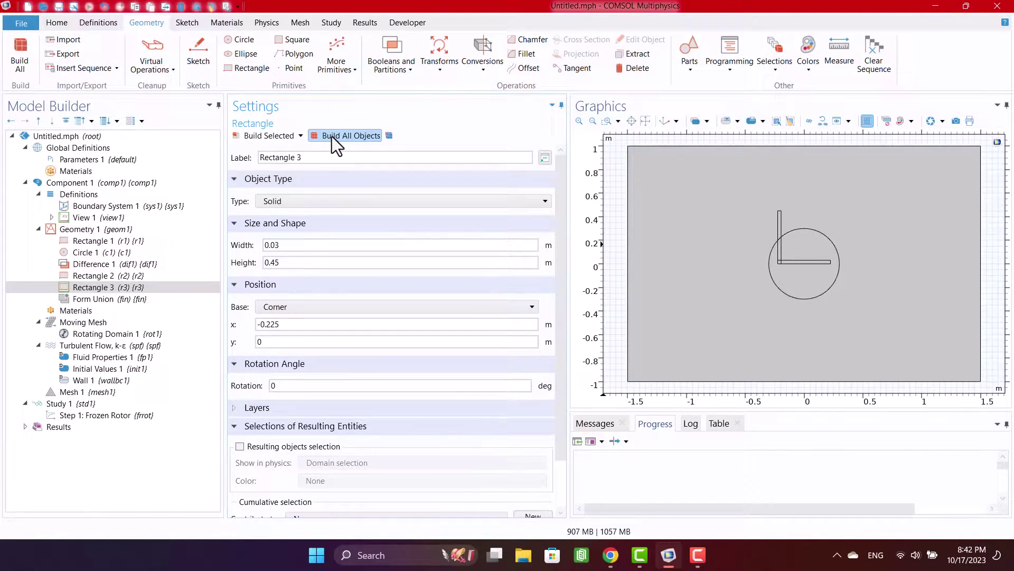
- Position the vertical bar at x = 0, y = 0 on the circle's centre
{"action": "double_click", "coordinate": [274, 324]}
{"action": "type", "text": "0"}
{"action": "left_click", "coordinate": [290, 136]}
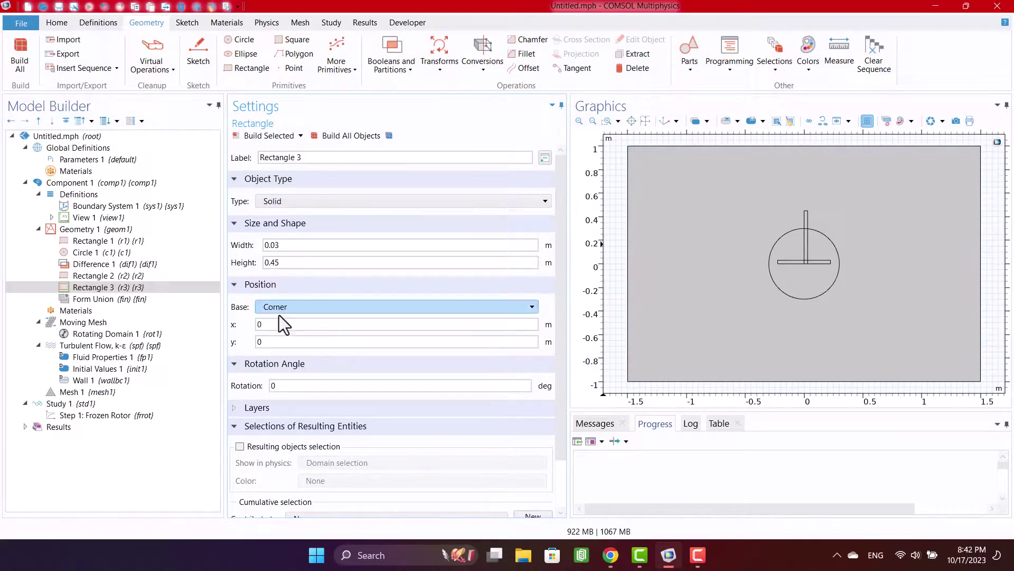
{"action": "double_click", "coordinate": [283, 262]}
{"action": "double_click", "coordinate": [269, 341]}
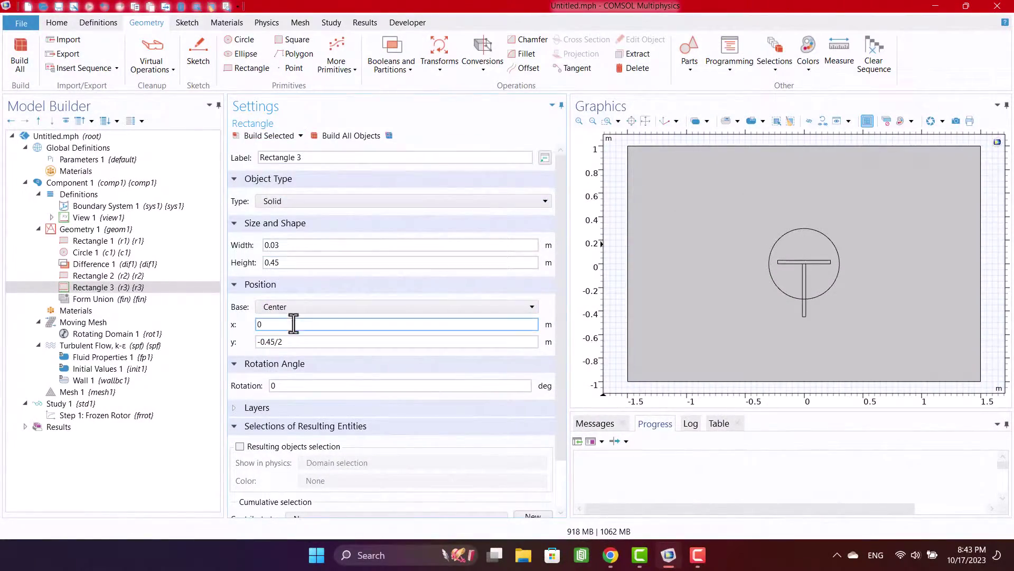
{"action": "left_click_drag", "start_coordinate": [290, 341], "coordinate": [233, 342]}
{"action": "type", "text": "0"}
{"action": "left_click", "coordinate": [281, 136]}
- Set Rectangle 2 to a centre base at x = 0 and rebuild the cross
{"action": "left_click", "coordinate": [174, 276]}
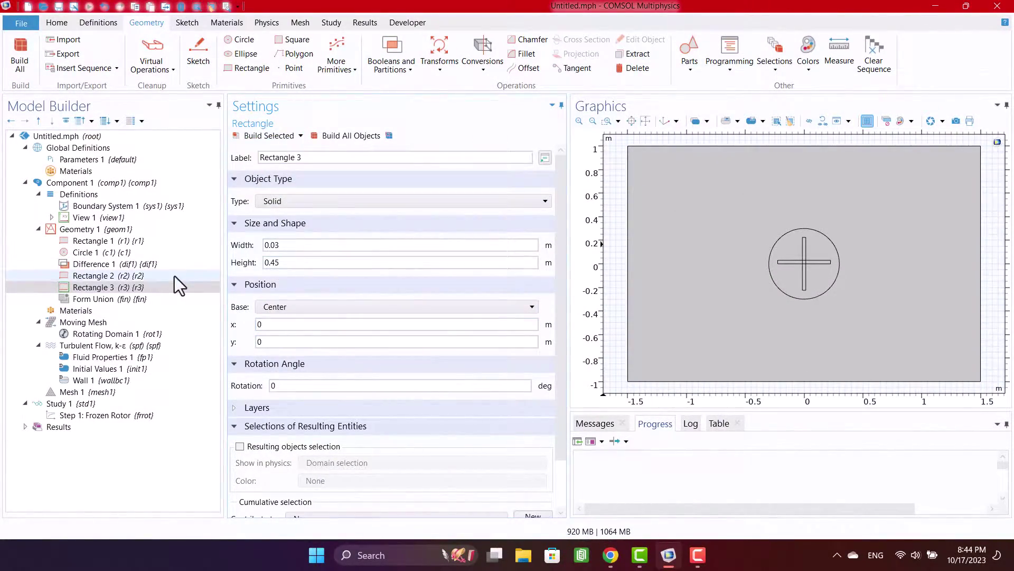
{"action": "left_click", "coordinate": [268, 137]}
{"action": "left_click_drag", "start_coordinate": [288, 324], "coordinate": [257, 324]}
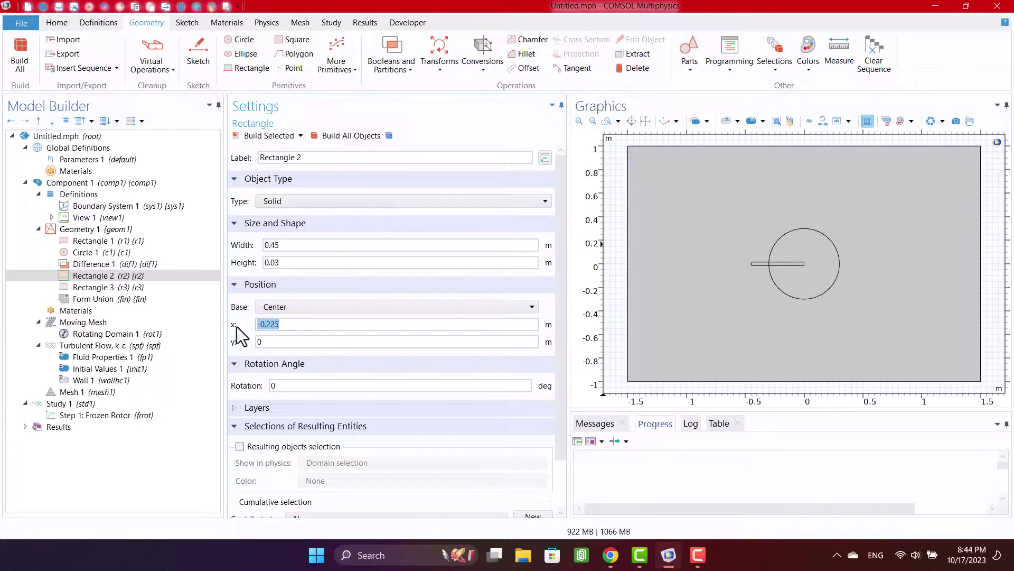
{"action": "type", "text": "0"}
{"action": "left_click", "coordinate": [344, 136]}
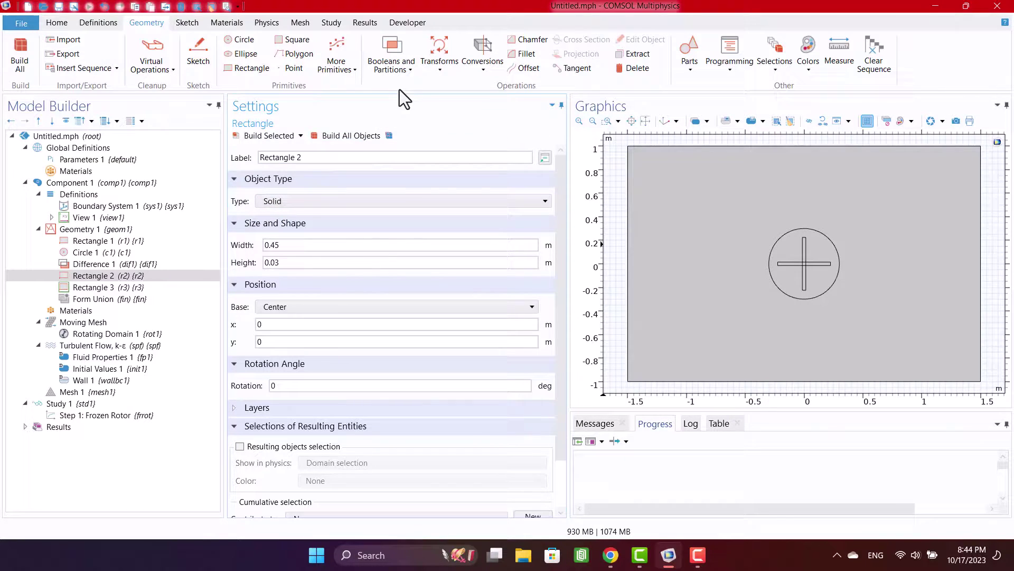
- Create Difference 2 cutting rectangles r2 and r3 out of circle c1
{"action": "left_click", "coordinate": [435, 75]}
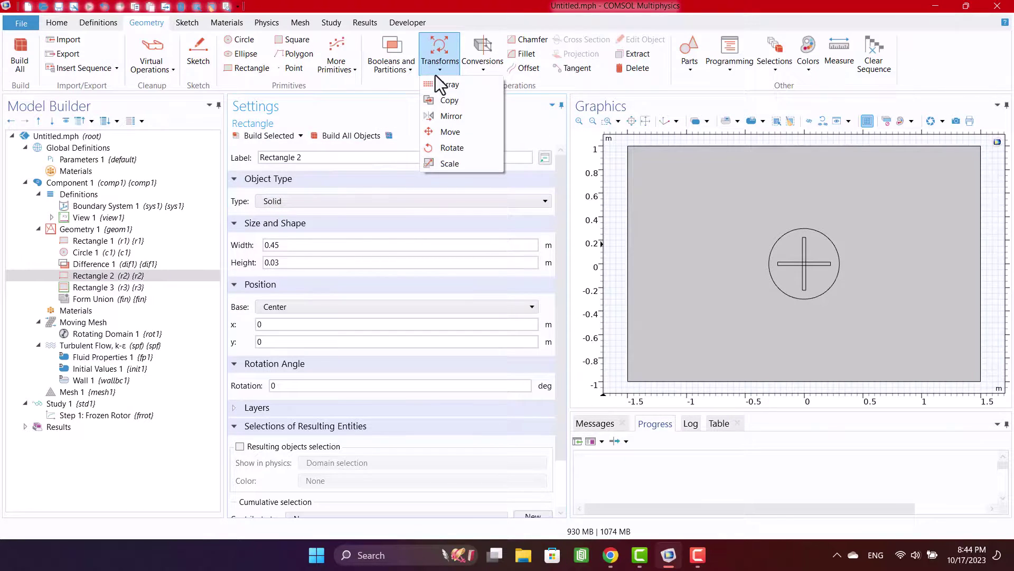
{"action": "left_click", "coordinate": [406, 70]}
{"action": "left_click", "coordinate": [408, 114]}
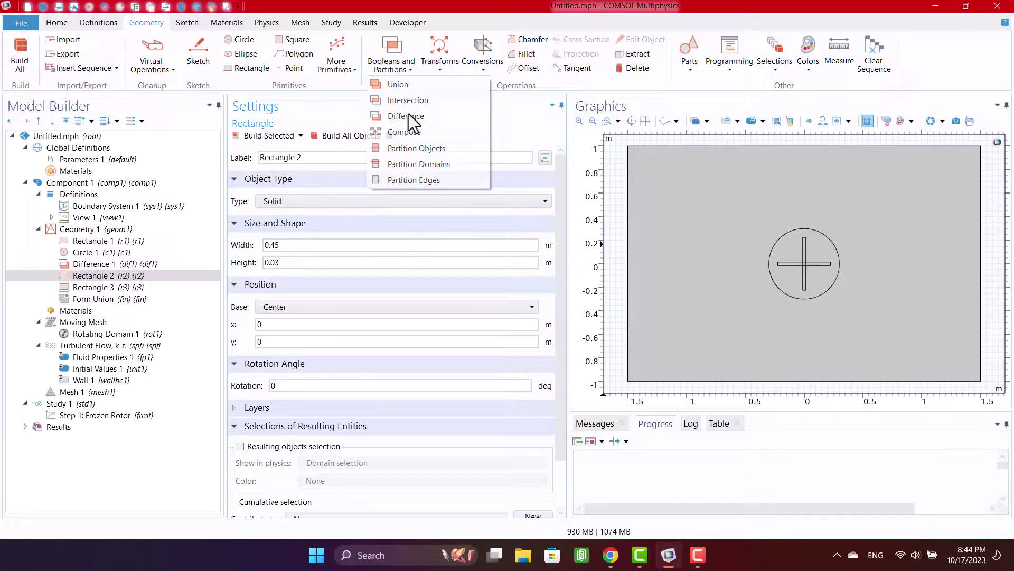
{"action": "left_click", "coordinate": [787, 261]}
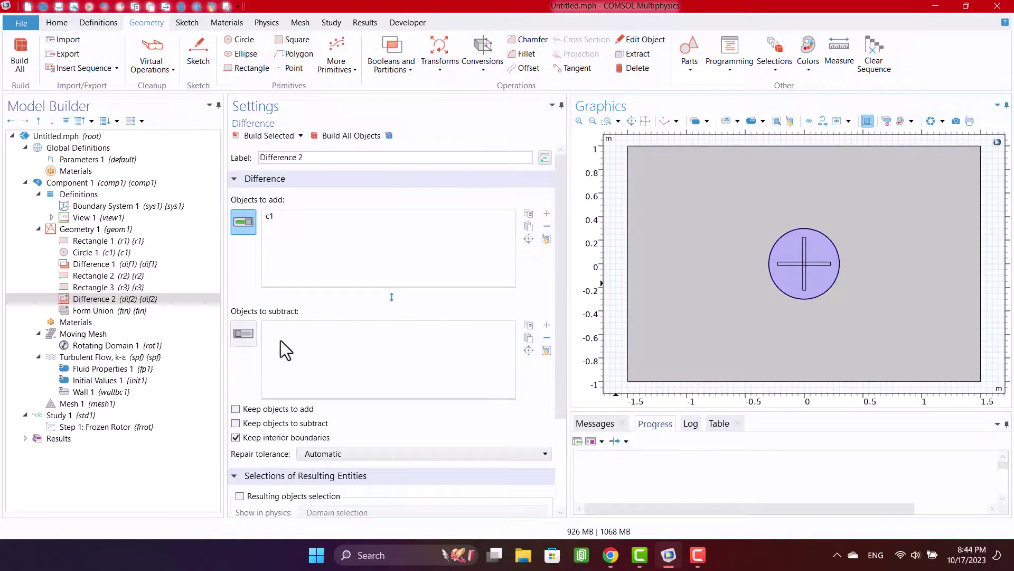
{"action": "left_click", "coordinate": [244, 333]}
{"action": "left_click", "coordinate": [804, 279]}
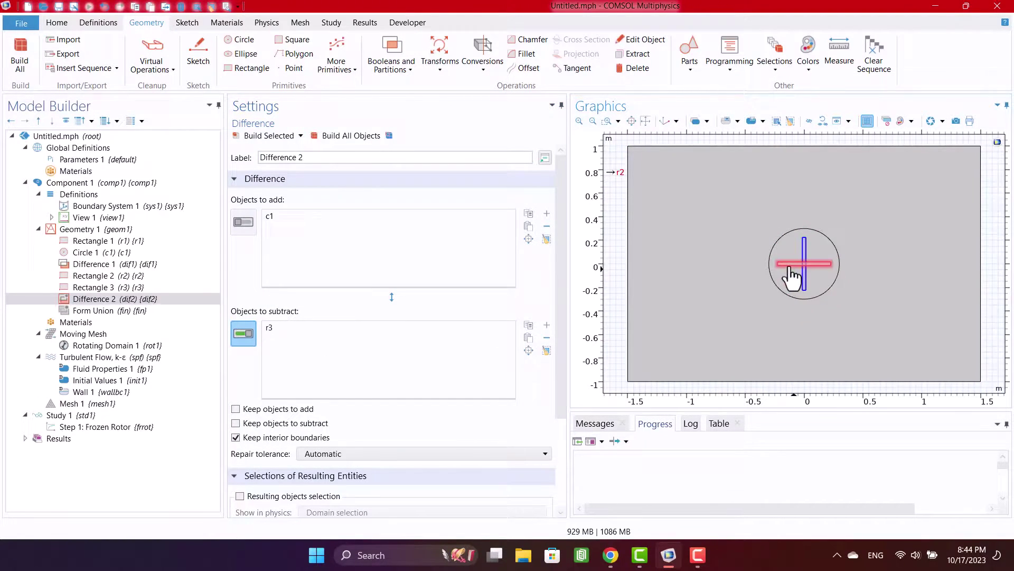
{"action": "left_click", "coordinate": [783, 264]}
{"action": "left_click", "coordinate": [349, 137]}
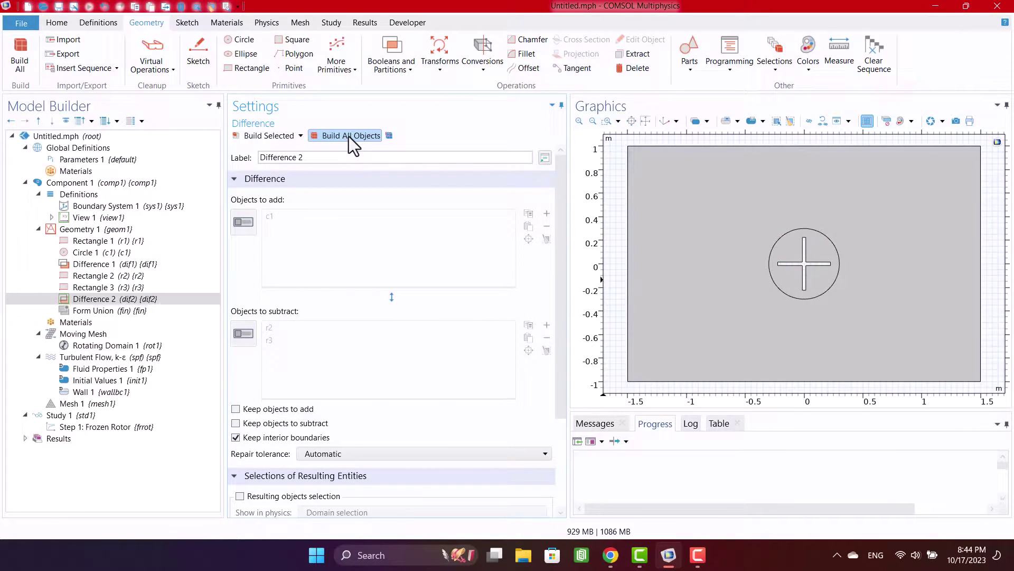
{"action": "left_click", "coordinate": [103, 231]}
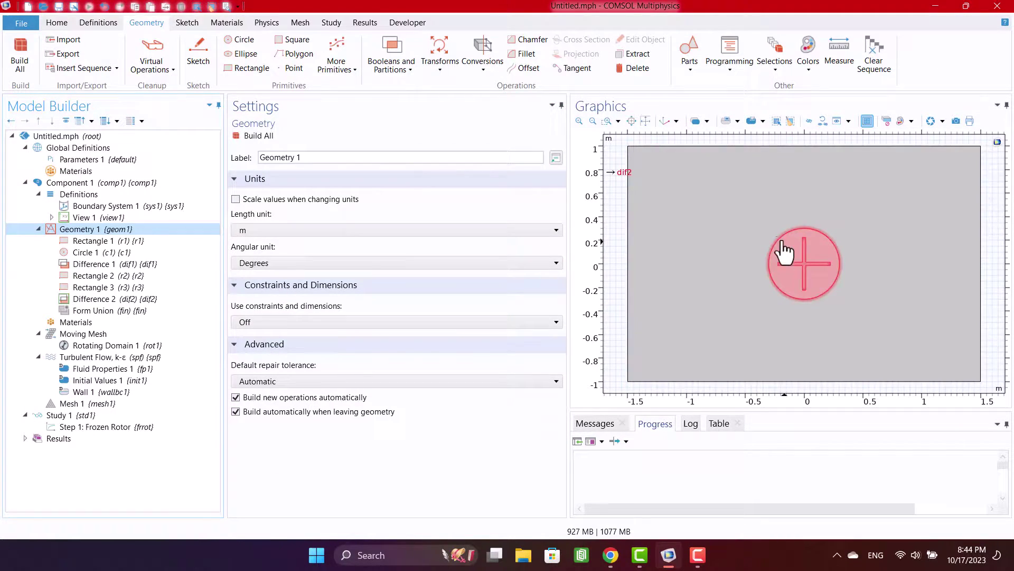
- Set Form Union to an assembly with identity pairs, then check Identity Boundary Pair 1 and Flow Continuity 1
{"action": "left_click", "coordinate": [126, 311]}
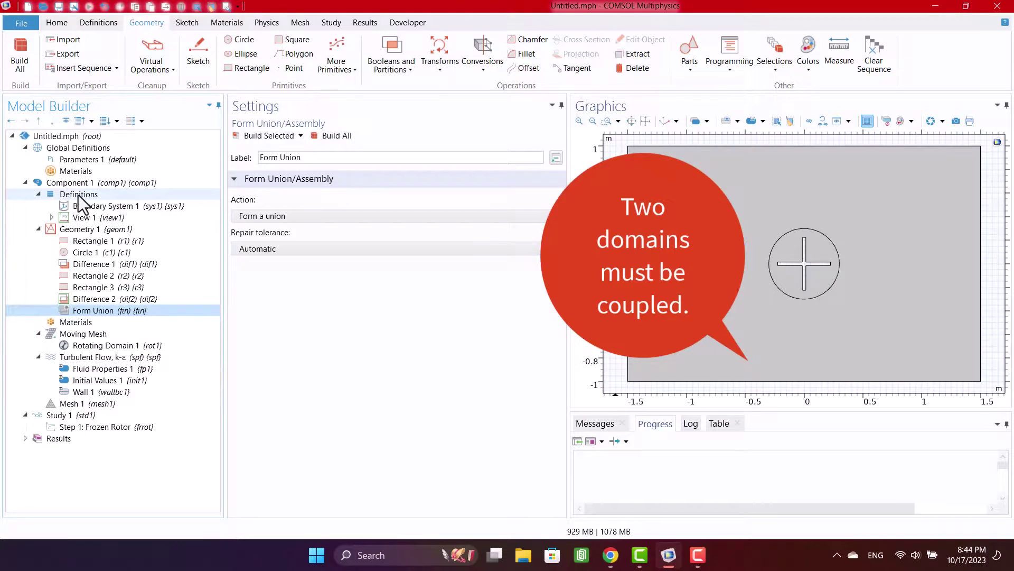
{"action": "left_click", "coordinate": [278, 217]}
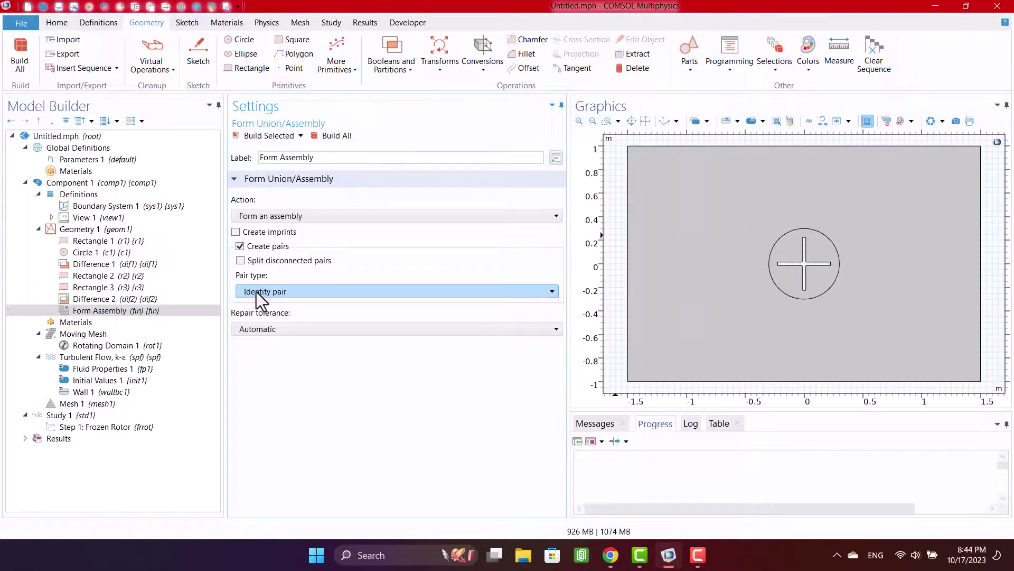
{"action": "left_click", "coordinate": [328, 135]}
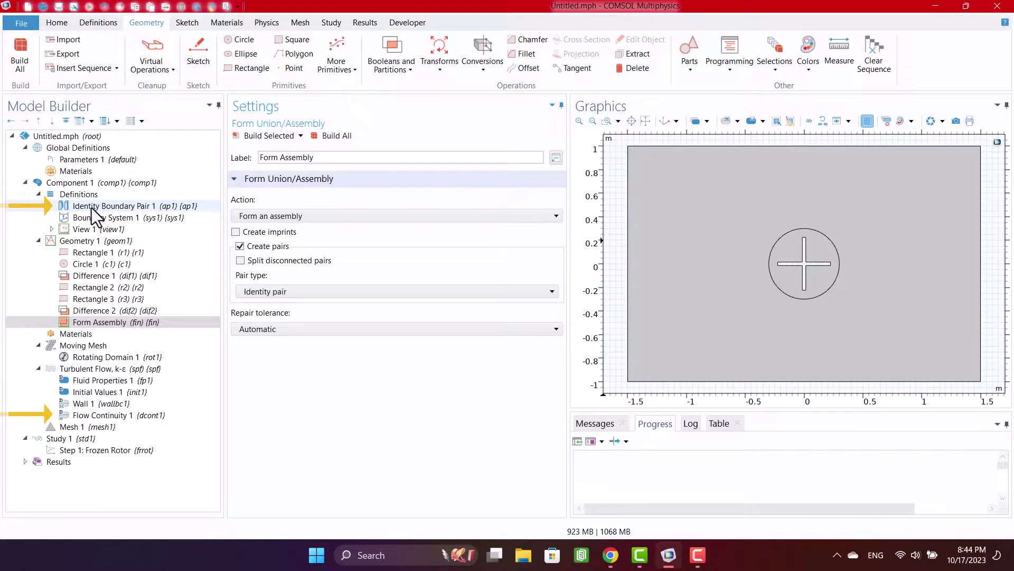
{"action": "left_click", "coordinate": [100, 207]}
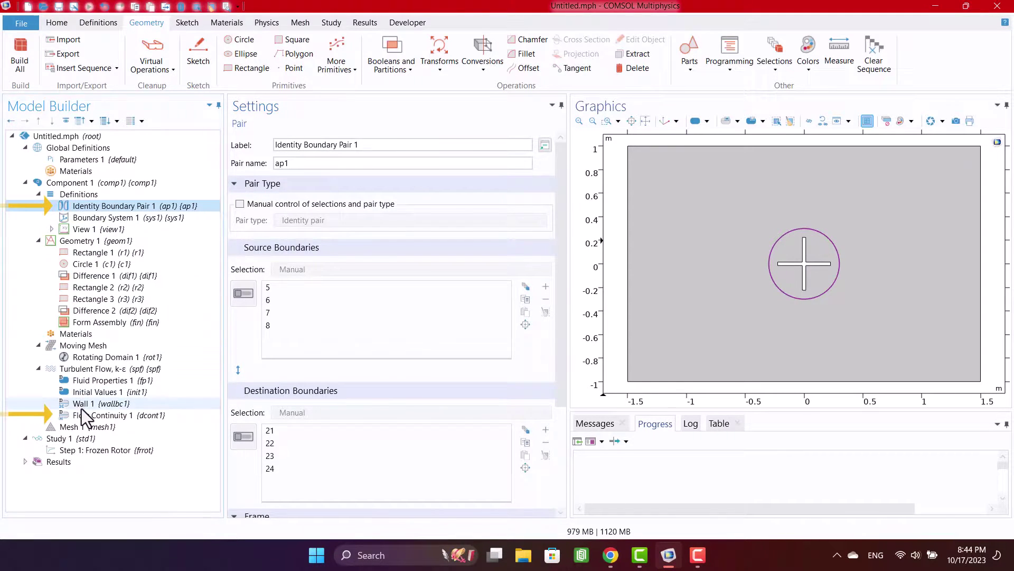
{"action": "left_click", "coordinate": [85, 421]}
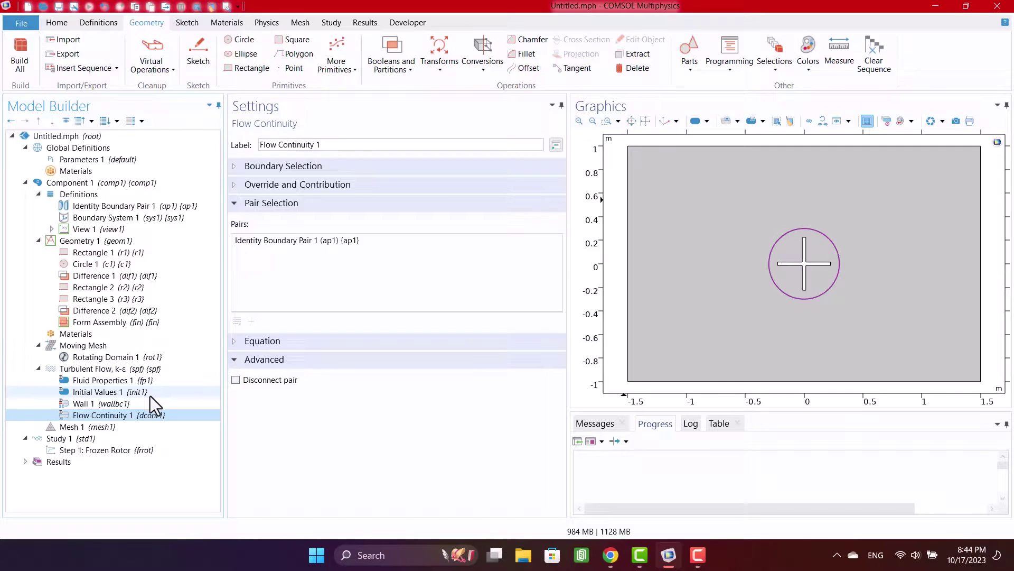
- Add an Outlet to Turbulent Flow on boundaries 4, 3, 2 and 1, the rectangle's four edges
{"action": "left_click", "coordinate": [120, 371]}
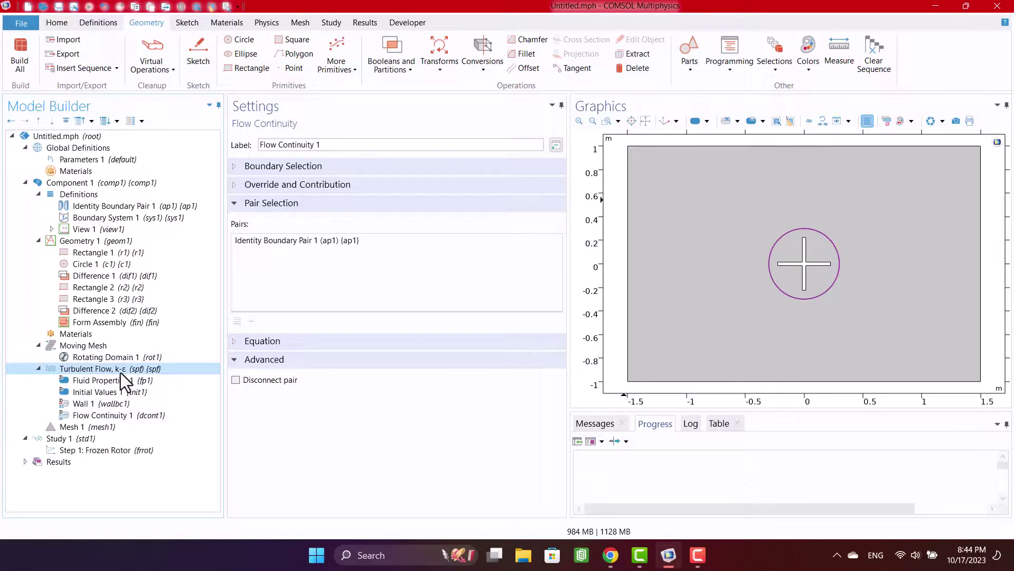
{"action": "right_click", "coordinate": [107, 365]}
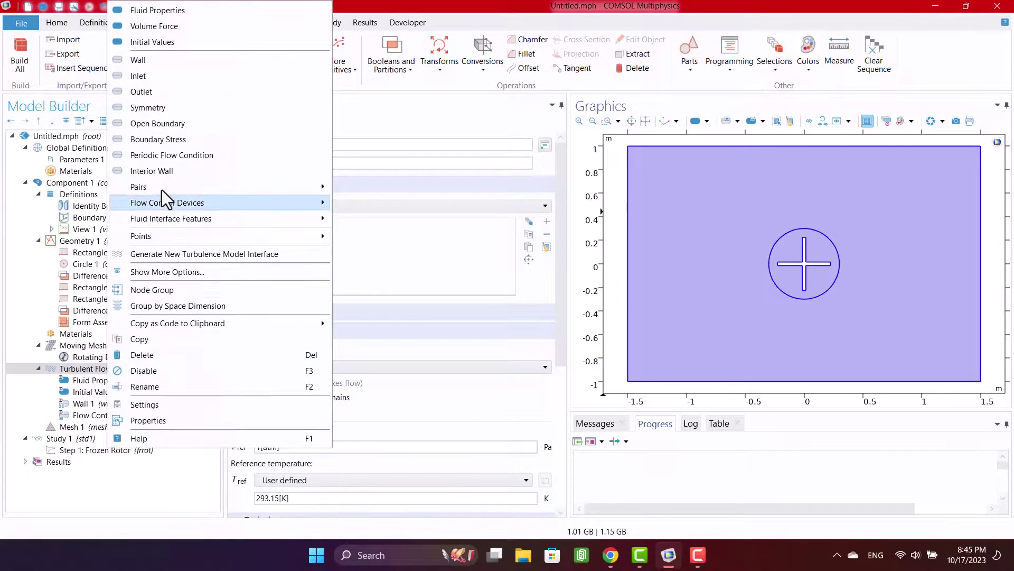
{"action": "left_click", "coordinate": [160, 94]}
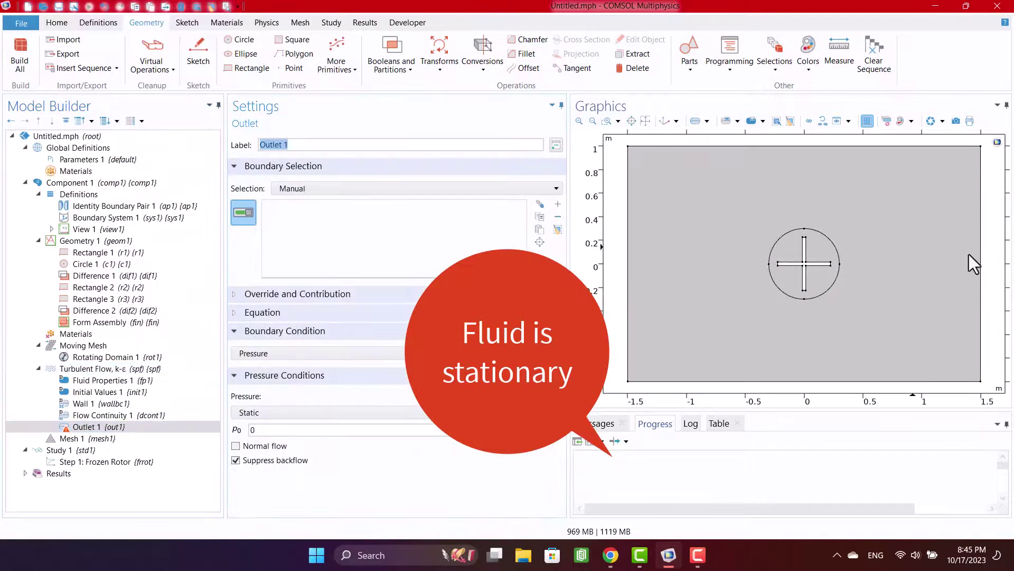
{"action": "left_click", "coordinate": [982, 267]}
{"action": "left_click", "coordinate": [852, 147]}
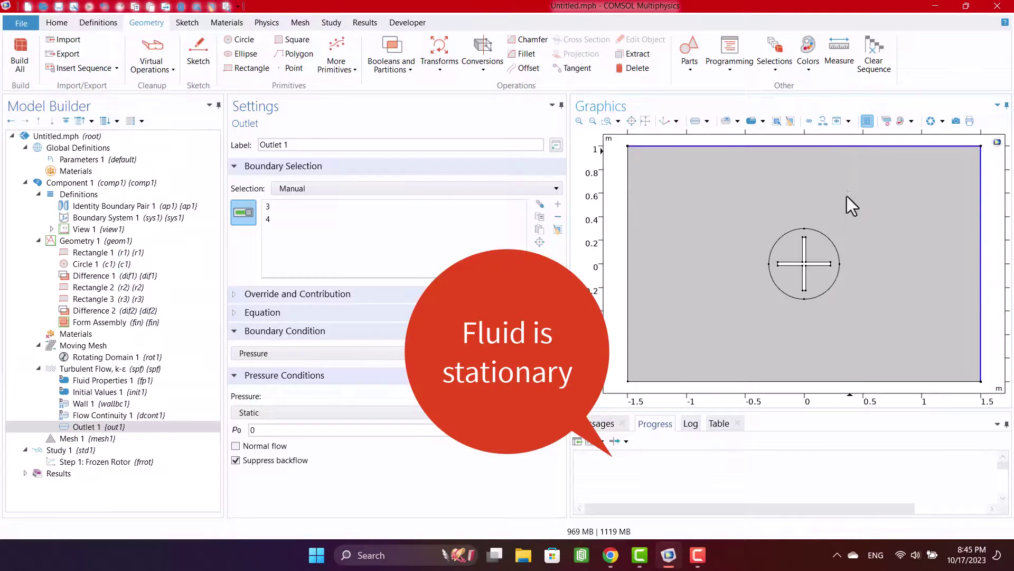
{"action": "left_click", "coordinate": [805, 381]}
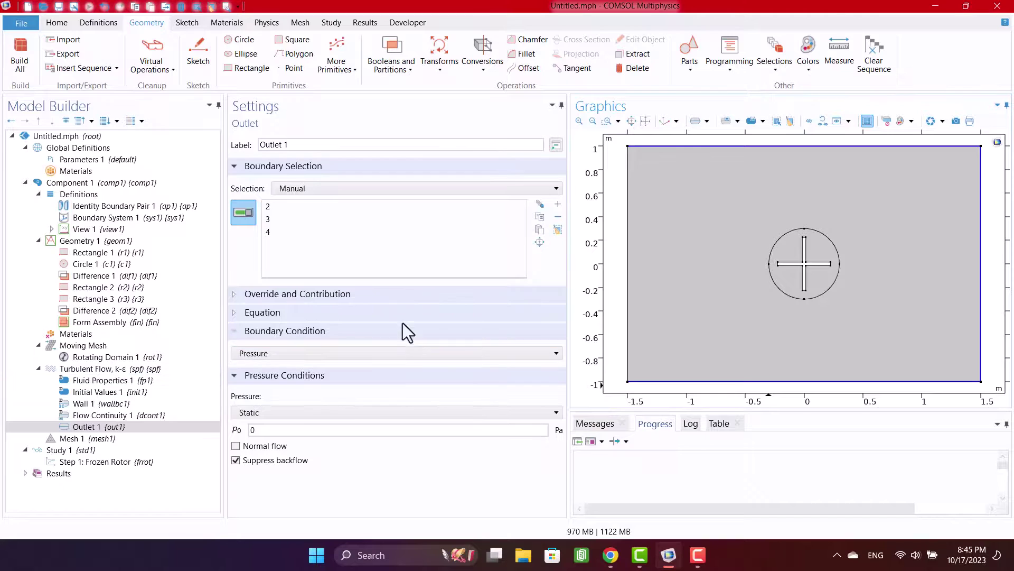
{"action": "left_click", "coordinate": [629, 297]}
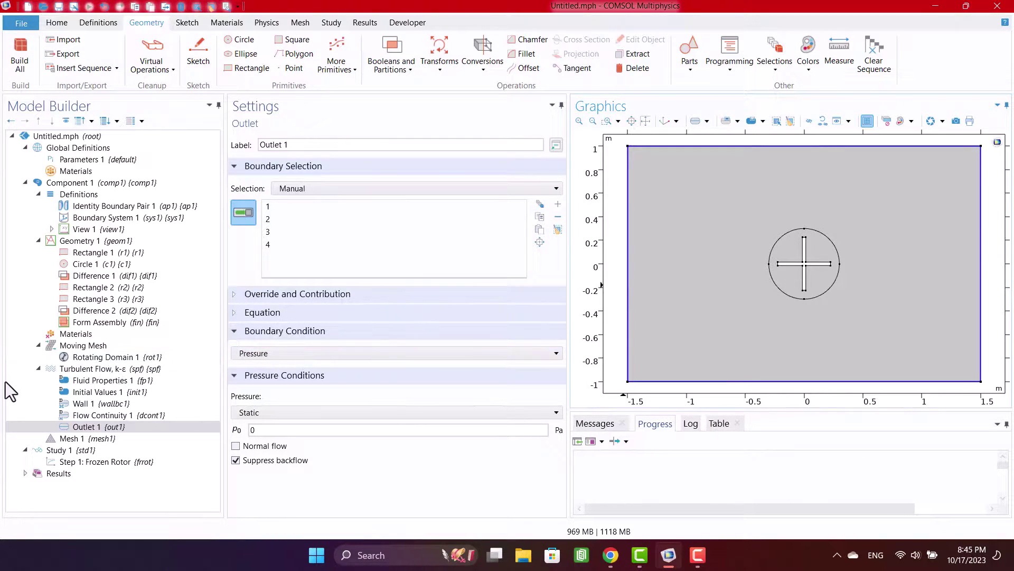
{"action": "left_click", "coordinate": [117, 357]}
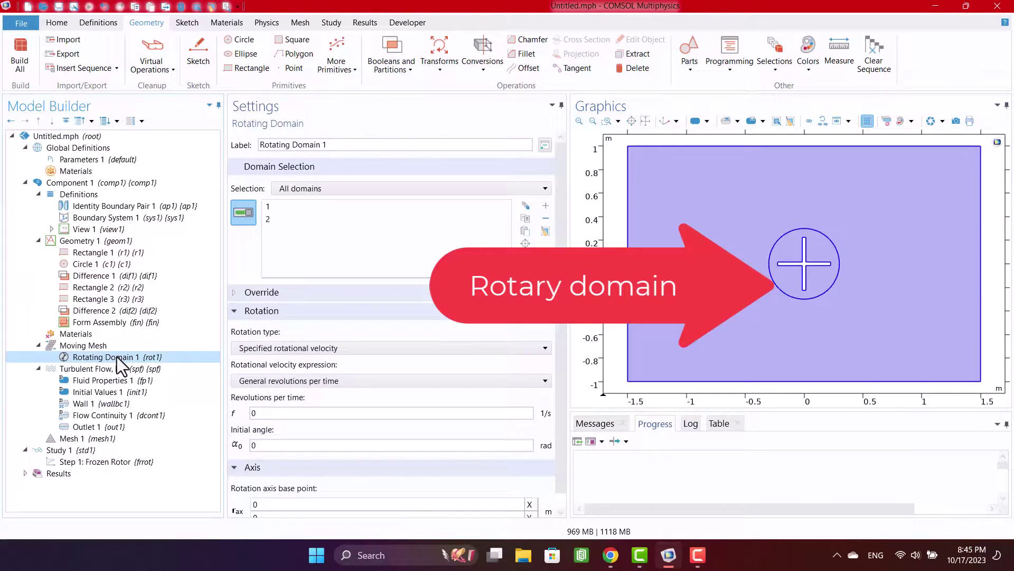
- Limit Rotating Domain 1 to domain 2, the inner disc, at 1 revolution per second
{"action": "left_click", "coordinate": [658, 370]}
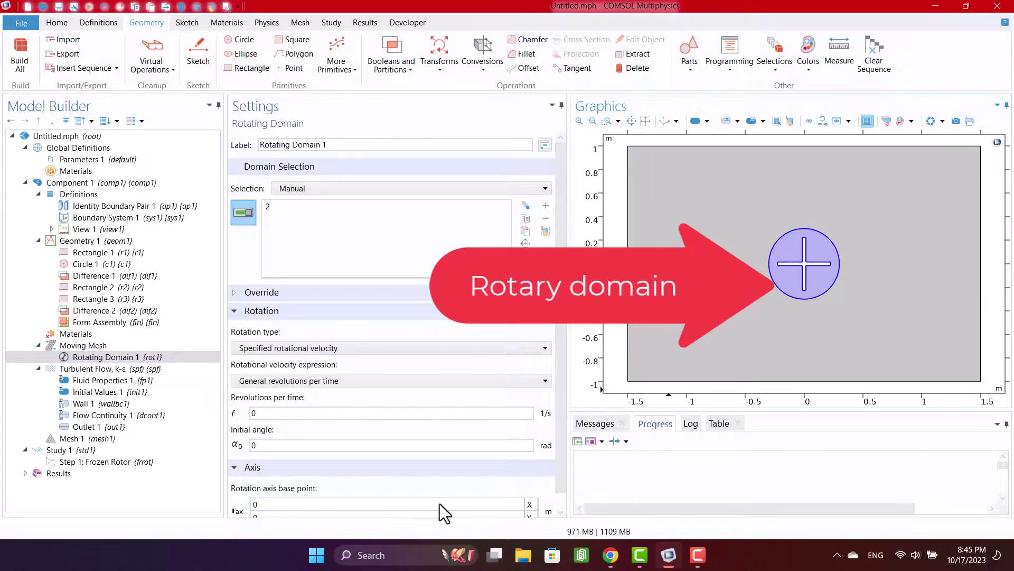
{"action": "double_click", "coordinate": [293, 413]}
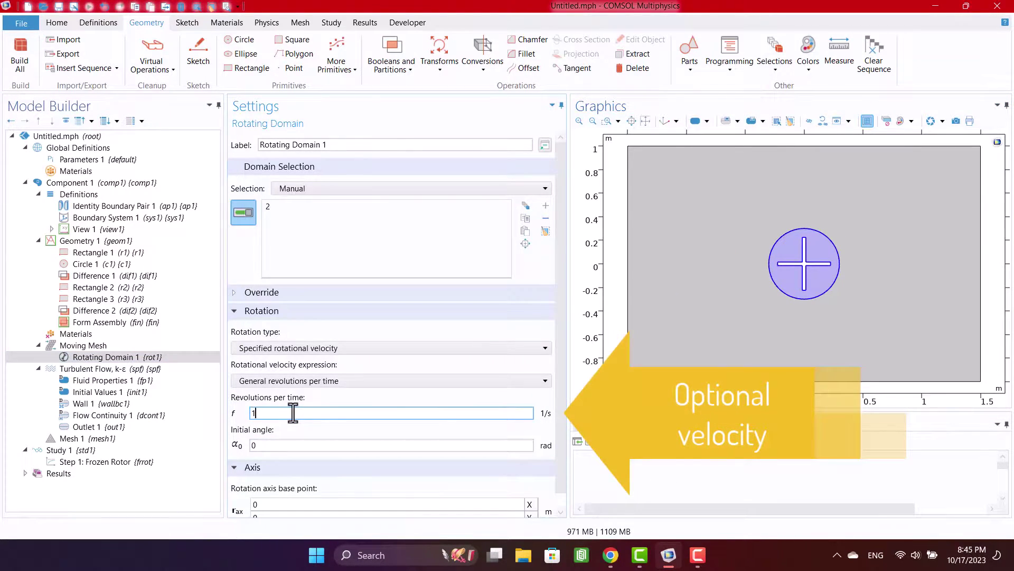
{"action": "left_click", "coordinate": [72, 334]}
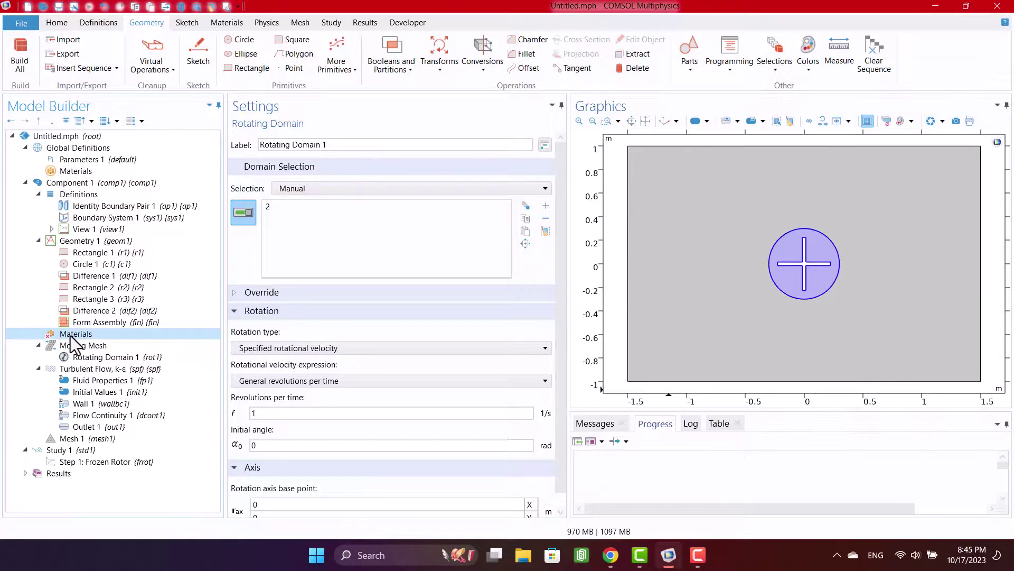
- Add Water, liquid from Recent Materials in the material library to the model
{"action": "right_click", "coordinate": [71, 335]}
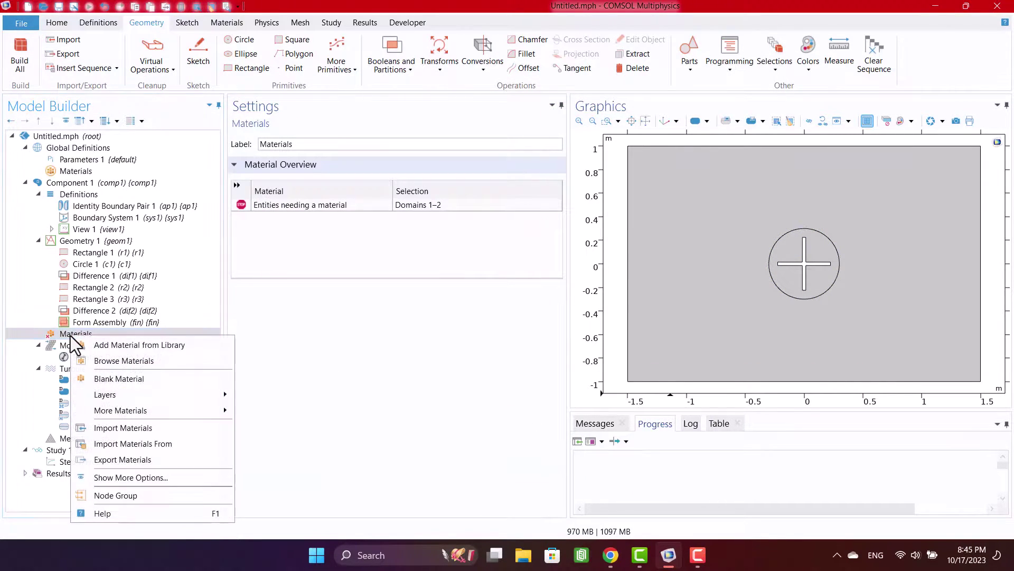
{"action": "left_click", "coordinate": [89, 343]}
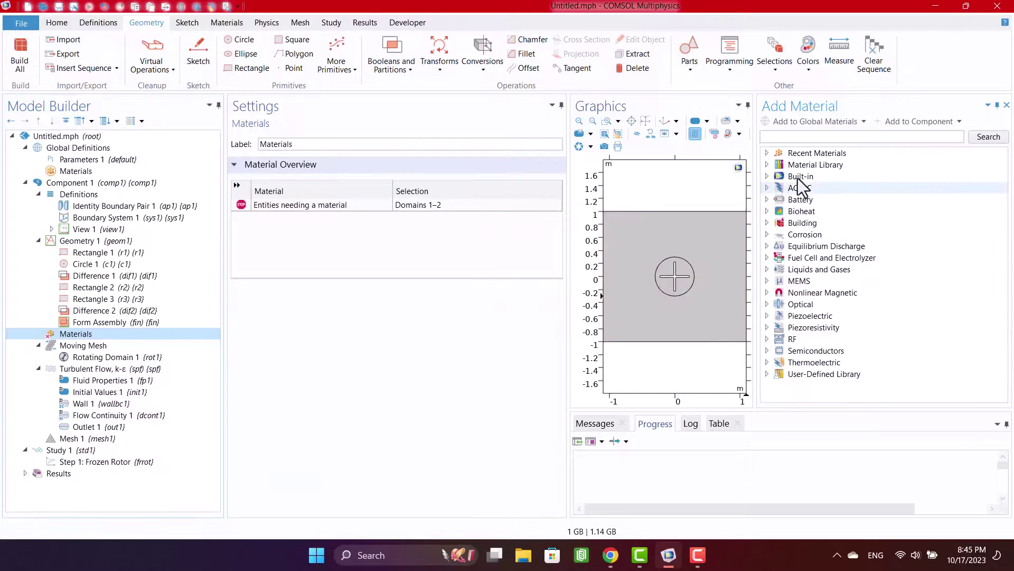
{"action": "left_click", "coordinate": [767, 152]}
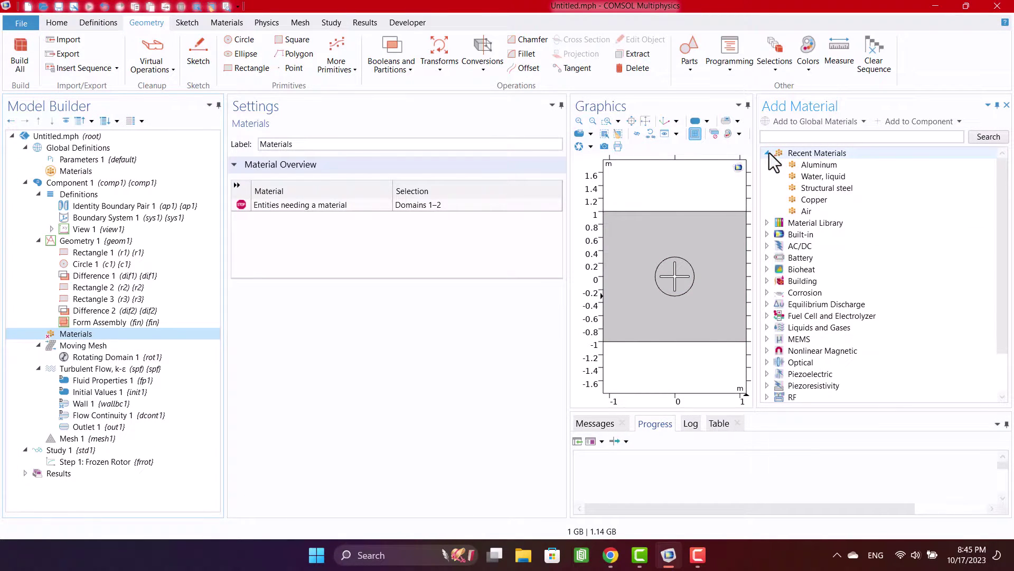
{"action": "left_click", "coordinate": [792, 175]}
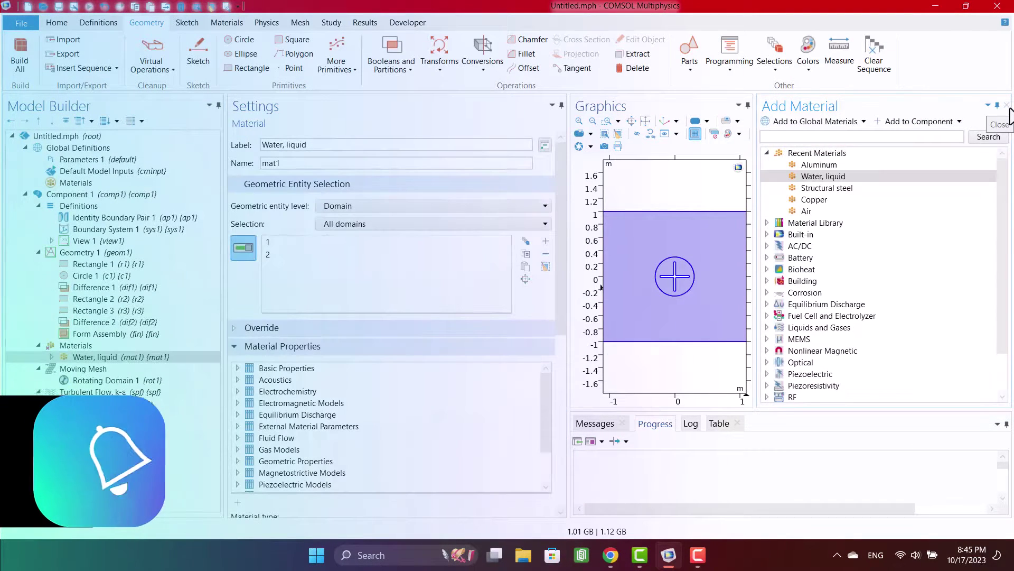
{"action": "left_click", "coordinate": [1007, 107]}
{"action": "left_click", "coordinate": [75, 345]}
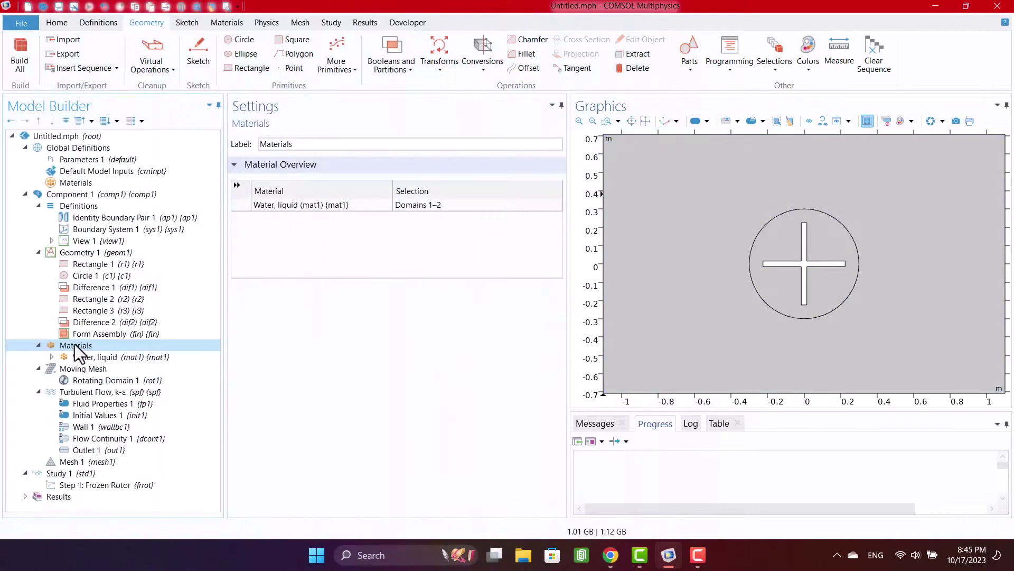
{"action": "left_click", "coordinate": [646, 121]}
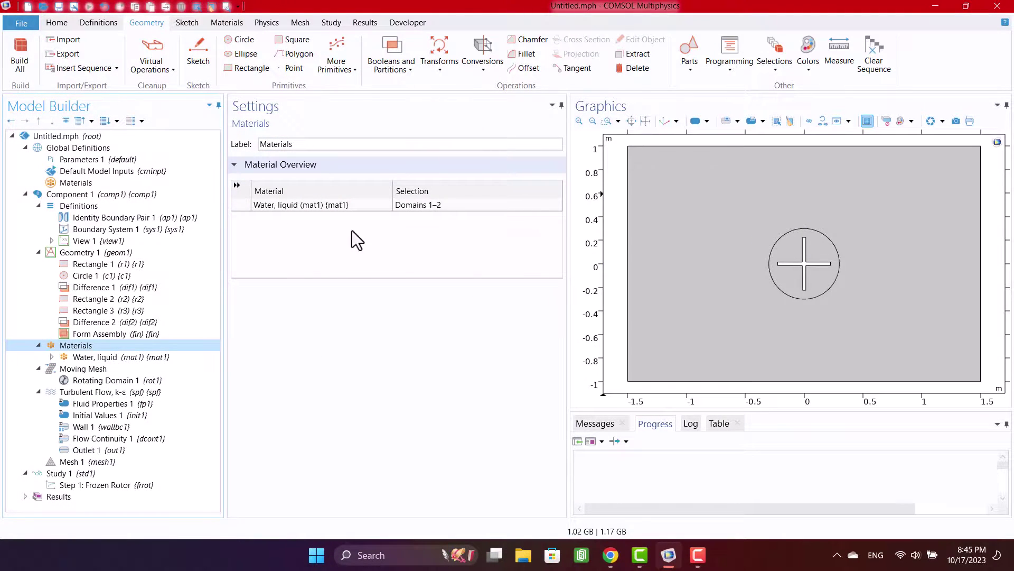
{"action": "left_click", "coordinate": [86, 450]}
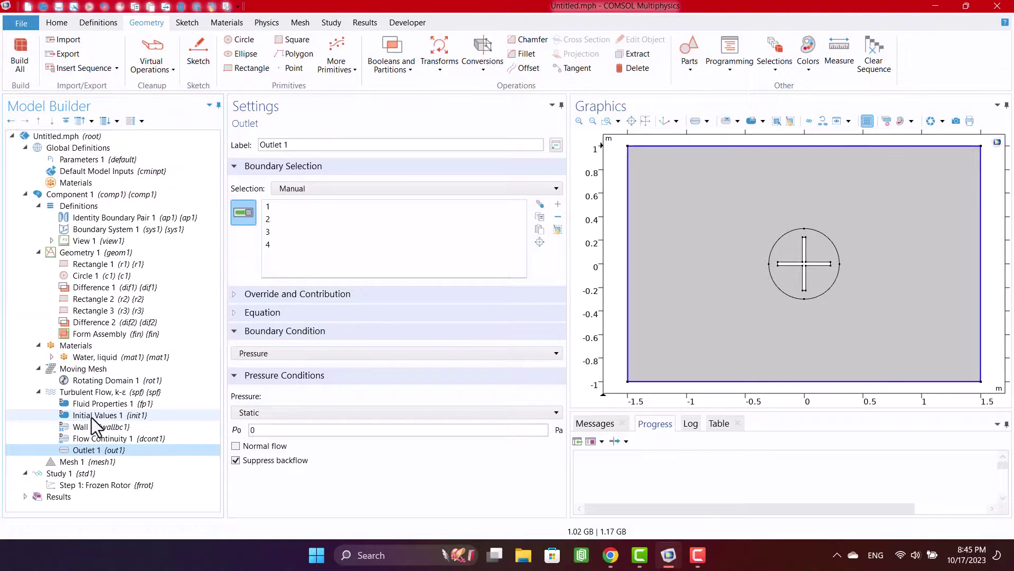
{"action": "left_click", "coordinate": [89, 426]}
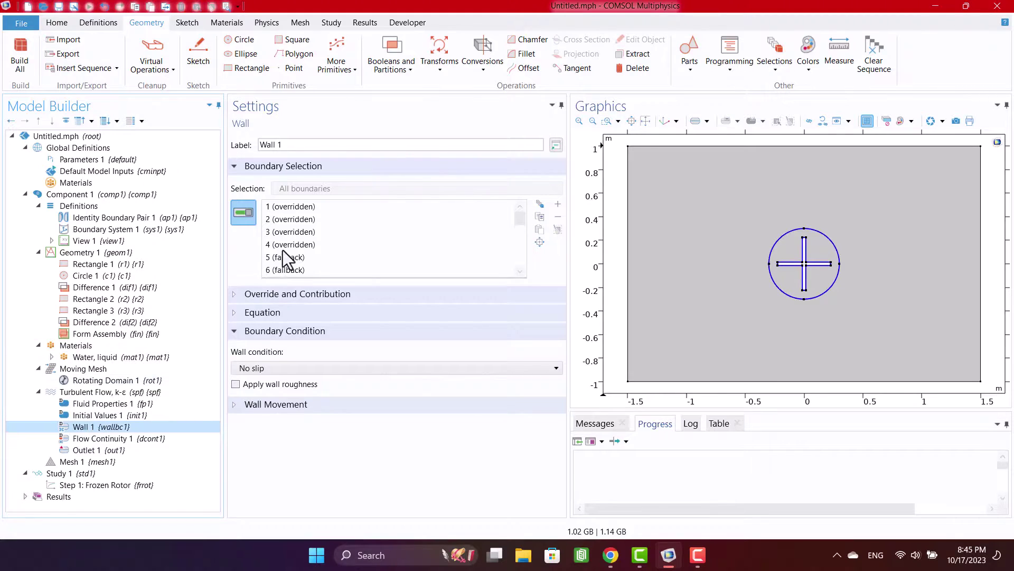
{"action": "left_click", "coordinate": [291, 266]}
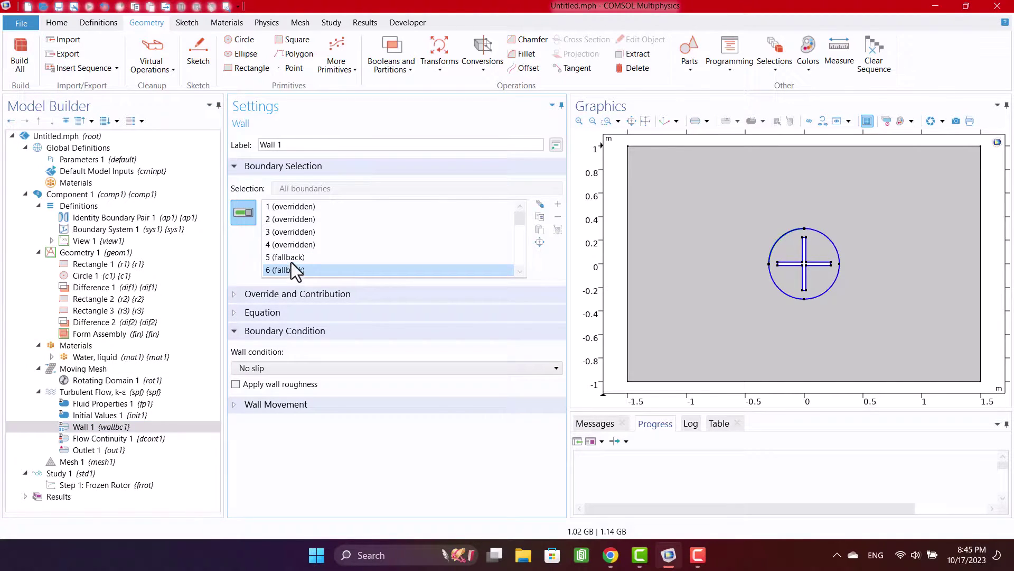
{"action": "left_click", "coordinate": [293, 235]}
{"action": "scroll", "coordinate": [294, 240], "scroll_direction": "down", "scroll_amount": 2}
{"action": "left_click", "coordinate": [292, 246]}
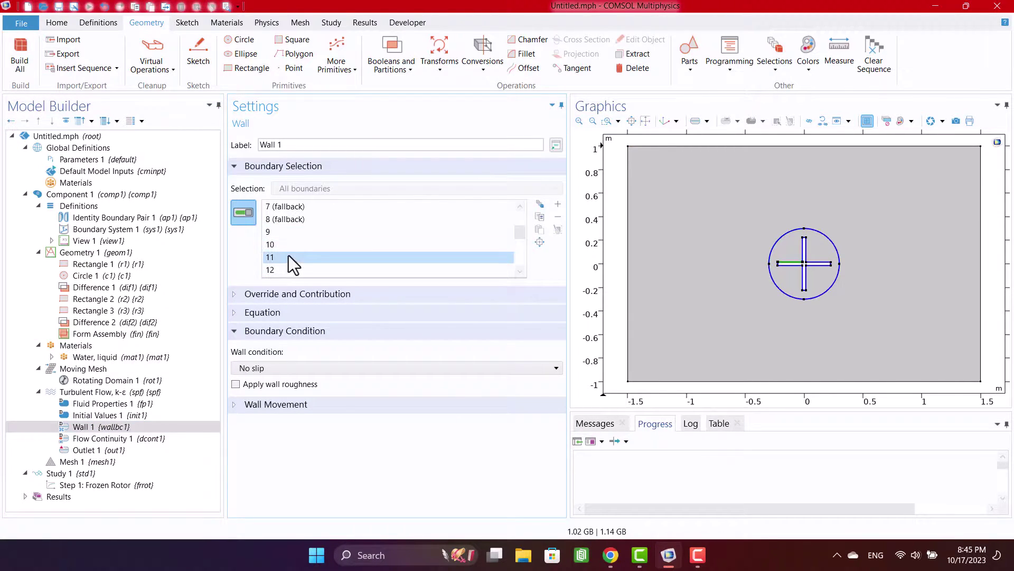
{"action": "left_click", "coordinate": [287, 268]}
{"action": "scroll", "coordinate": [285, 274], "scroll_direction": "down", "scroll_amount": 3}
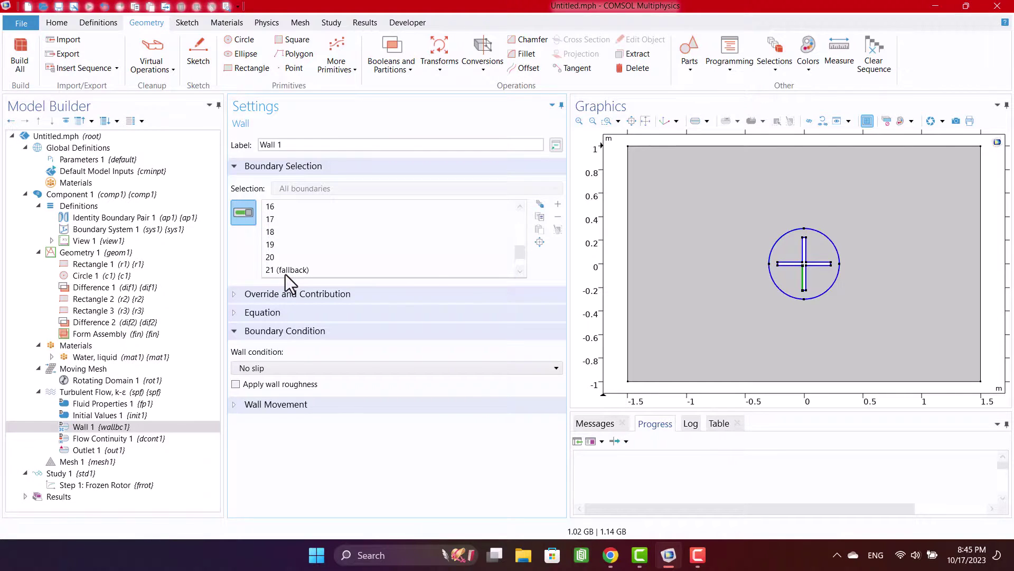
{"action": "left_click", "coordinate": [78, 462]}
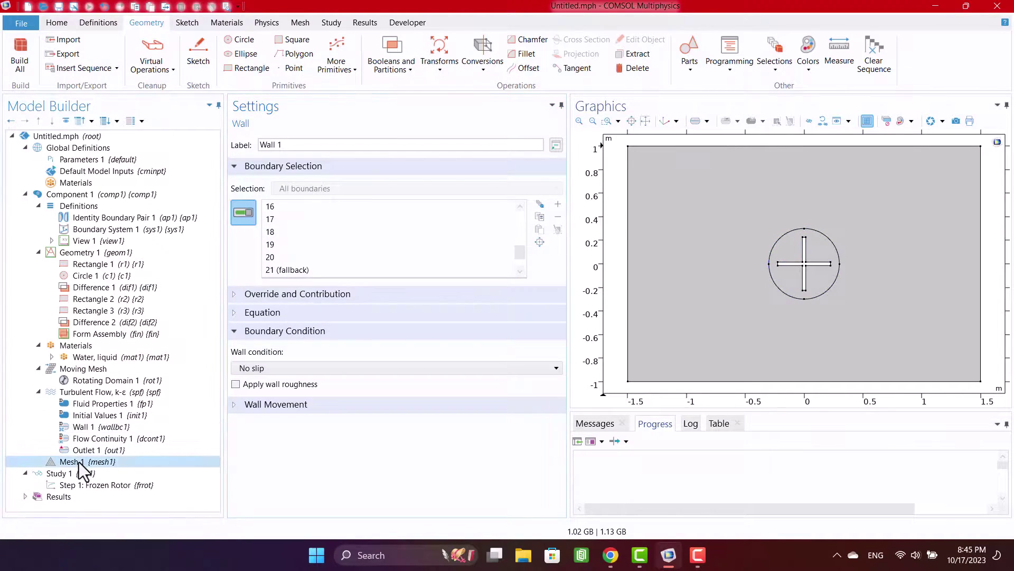
- Build Mesh 1, then rebuild it with Finer element size
{"action": "left_click", "coordinate": [243, 133]}
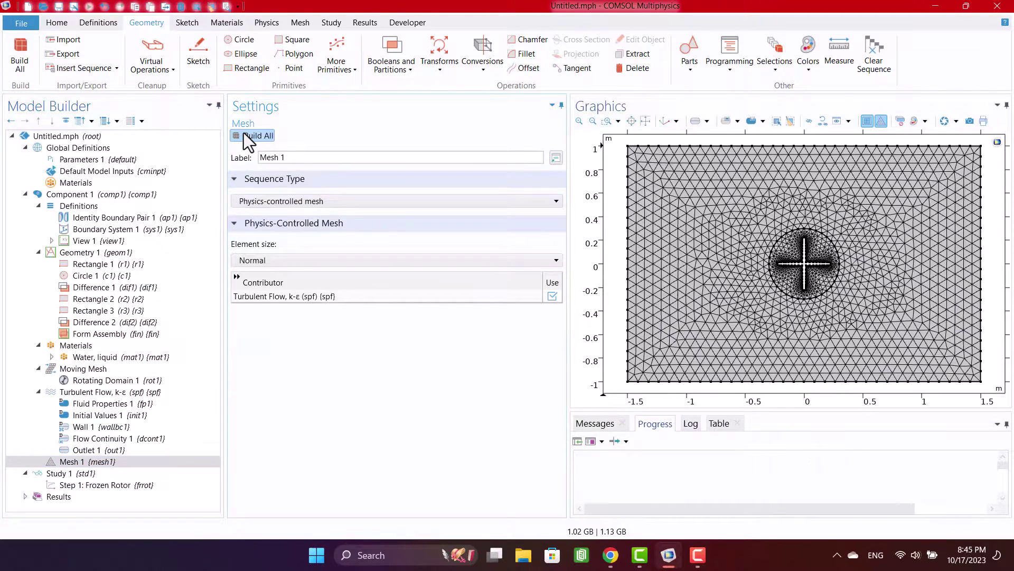
{"action": "left_click", "coordinate": [262, 259]}
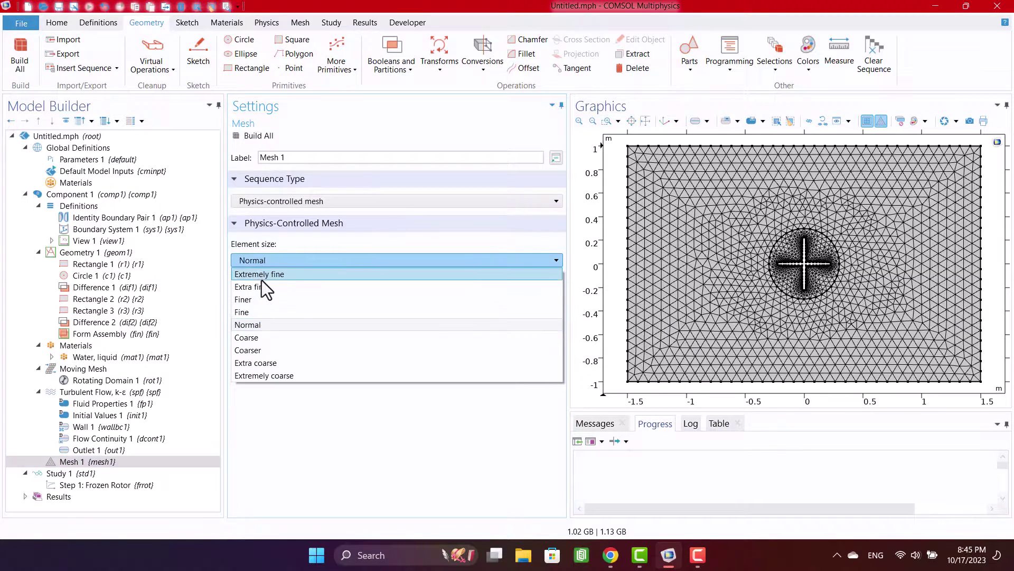
{"action": "left_click", "coordinate": [251, 300]}
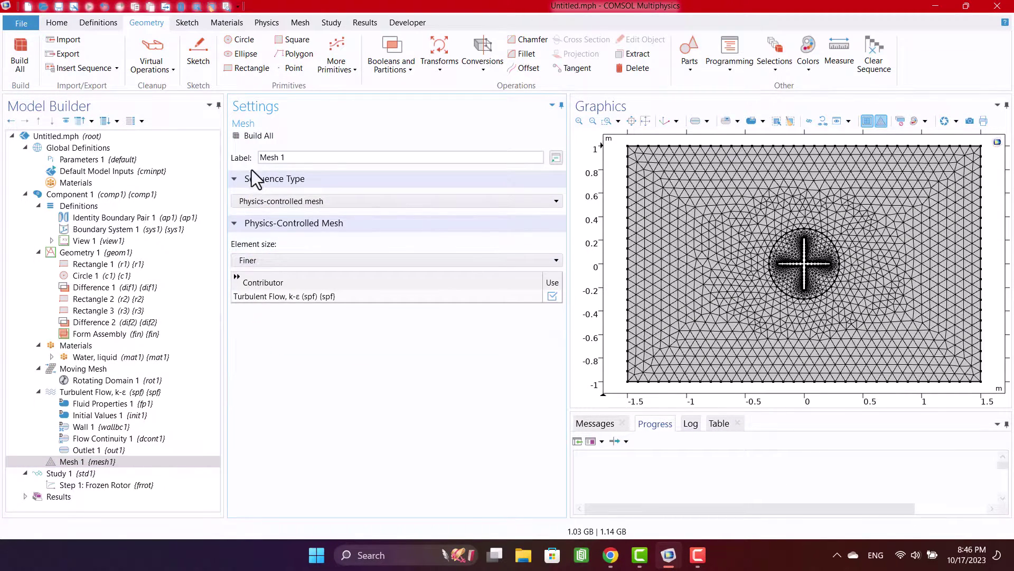
{"action": "left_click", "coordinate": [252, 136]}
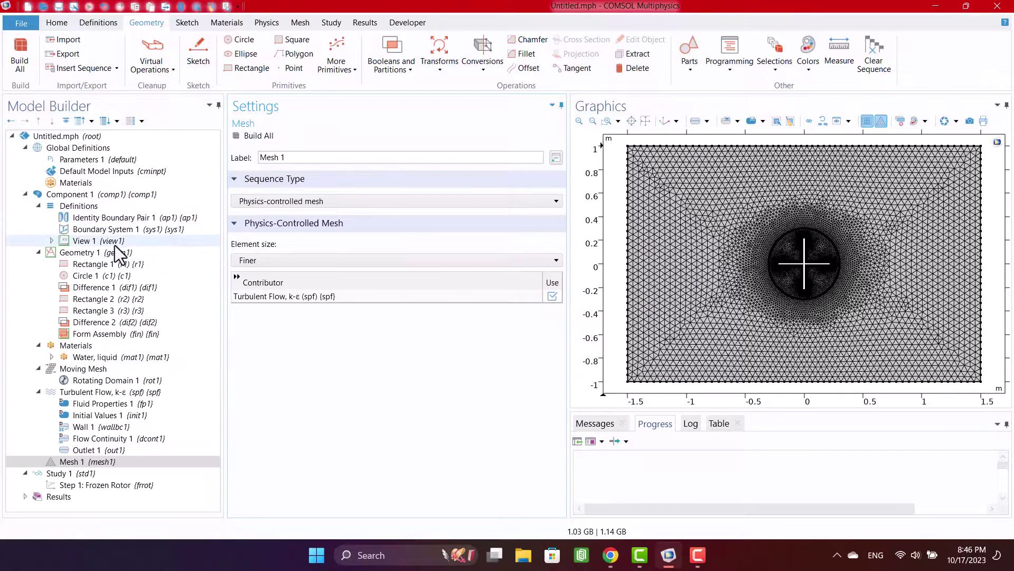
- Review the rotating domain, then the circle, rectangle and two blade geometry dimensions
{"action": "left_click", "coordinate": [78, 381]}
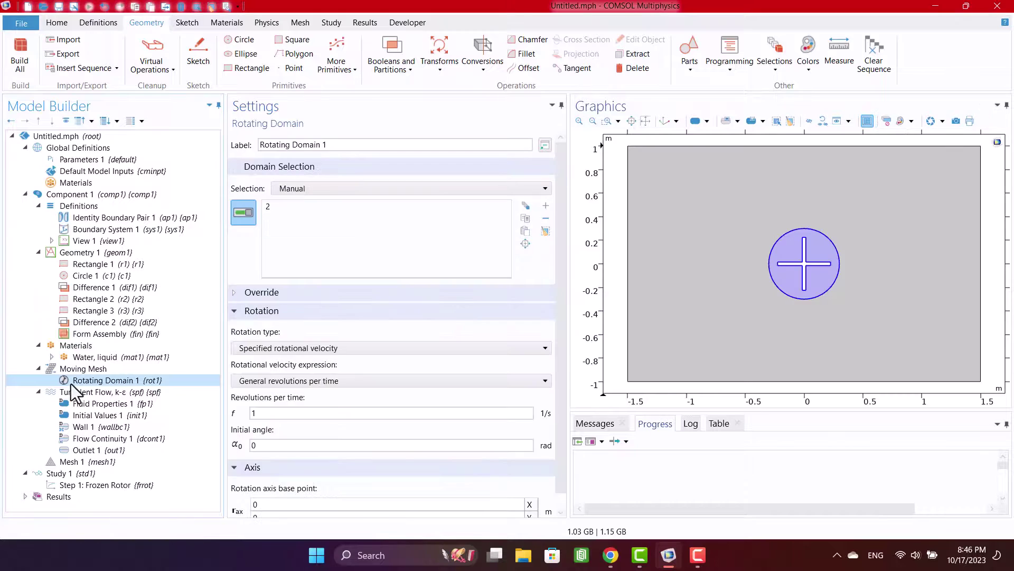
{"action": "scroll", "coordinate": [235, 462], "scroll_direction": "down", "scroll_amount": 1}
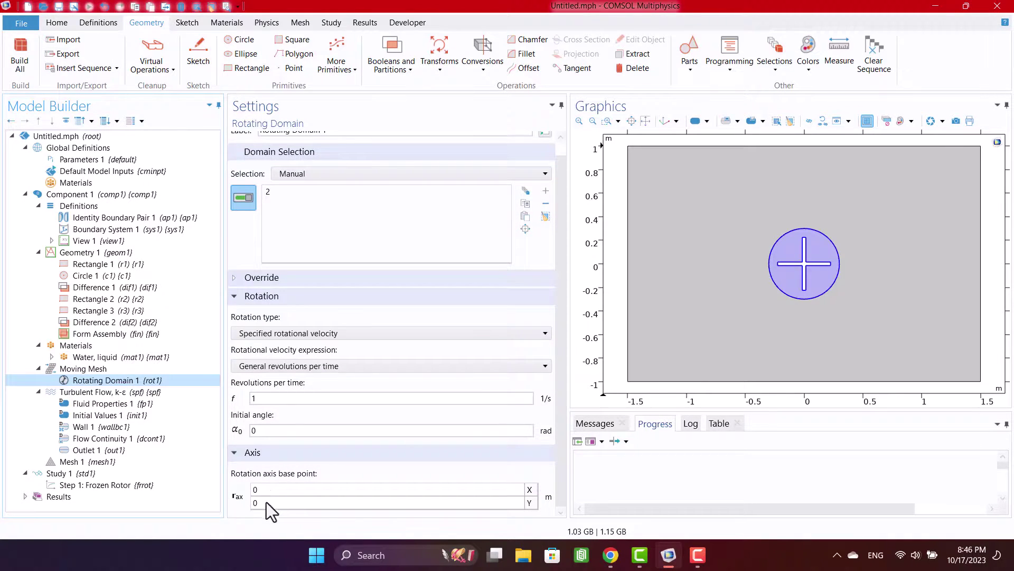
{"action": "left_click", "coordinate": [84, 277]}
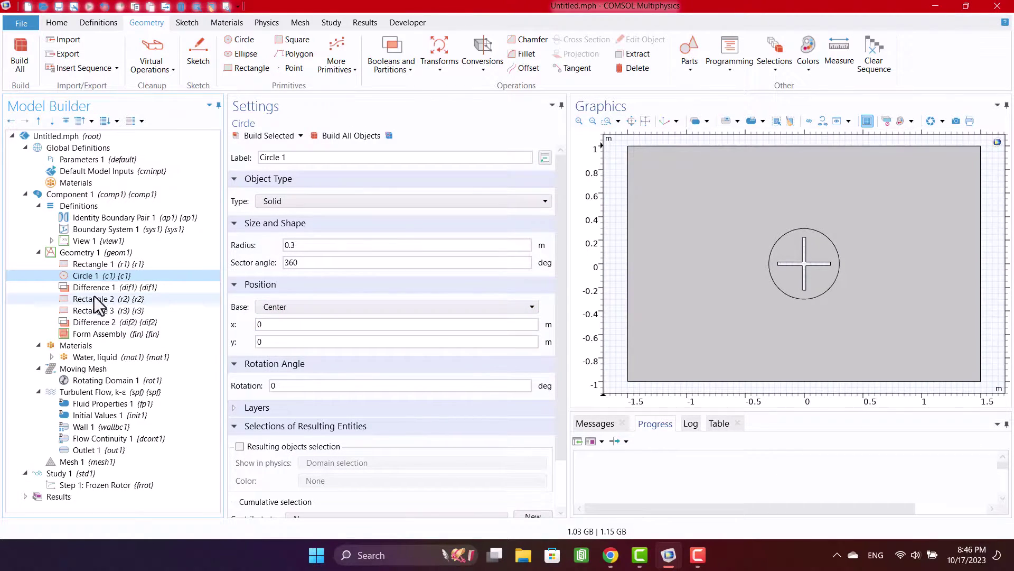
{"action": "left_click", "coordinate": [84, 264]}
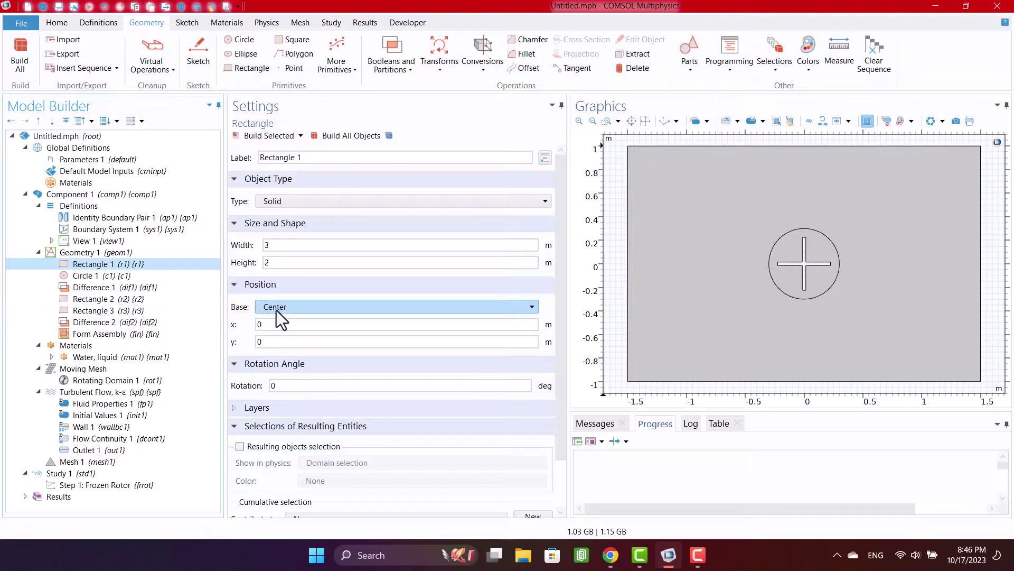
{"action": "left_click", "coordinate": [105, 300]}
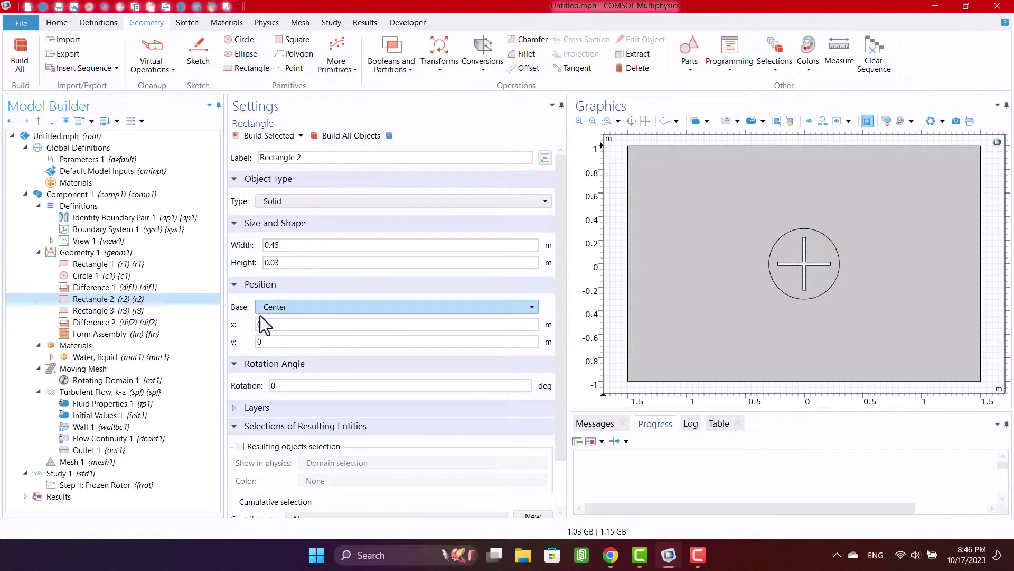
{"action": "left_click", "coordinate": [116, 311]}
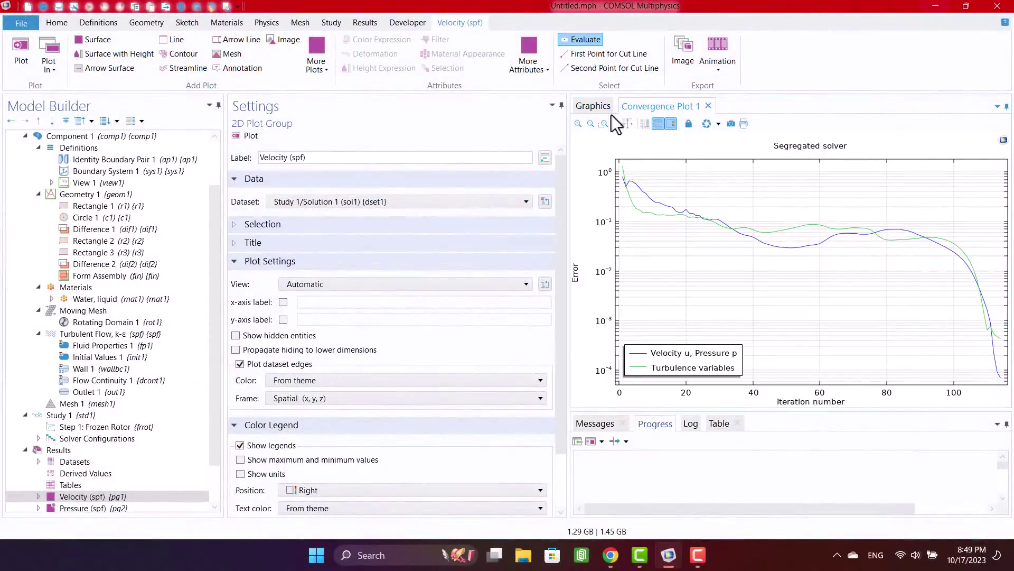
- Show the velocity magnitude plot zoomed onto the rotor circle, with Velocity (spf) expanded
{"action": "left_click", "coordinate": [594, 107]}
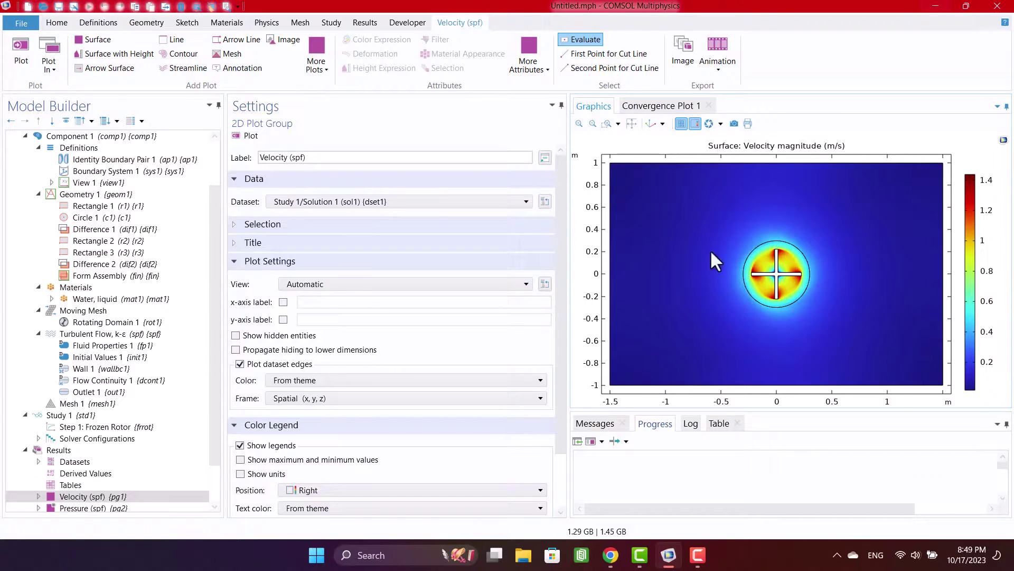
{"action": "left_click_drag", "start_coordinate": [713, 252], "coordinate": [845, 309]}
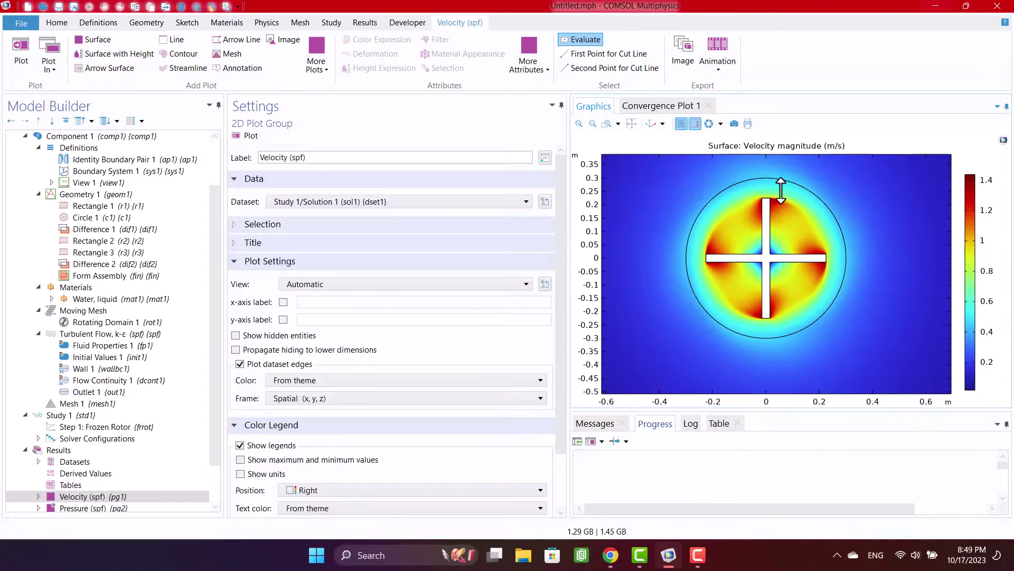
{"action": "scroll", "coordinate": [101, 401], "scroll_direction": "down", "scroll_amount": 1}
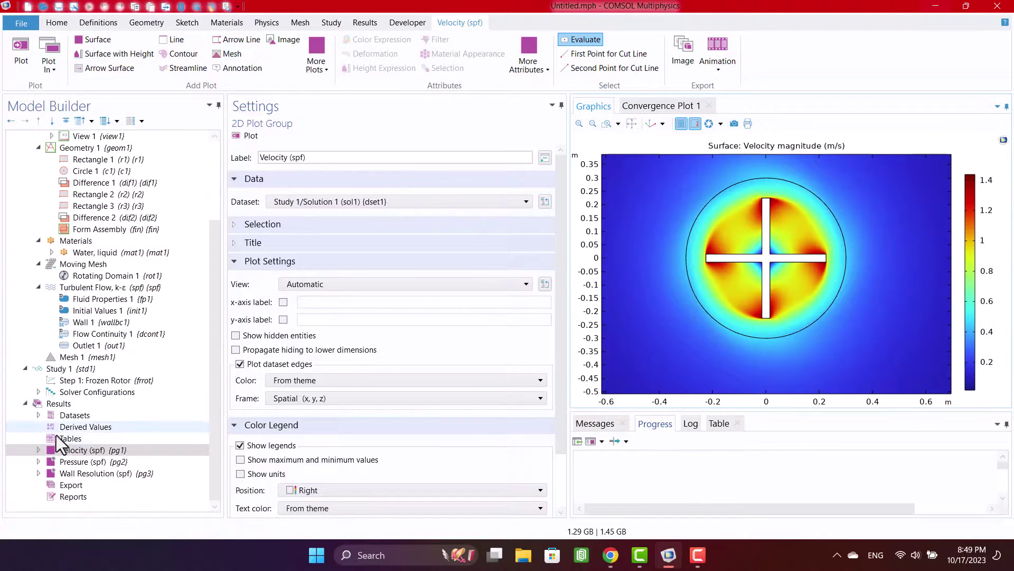
{"action": "left_click", "coordinate": [36, 450]}
- Add a Streamline plot to Velocity (spf) with starting-point controlled positioning
{"action": "right_click", "coordinate": [69, 455]}
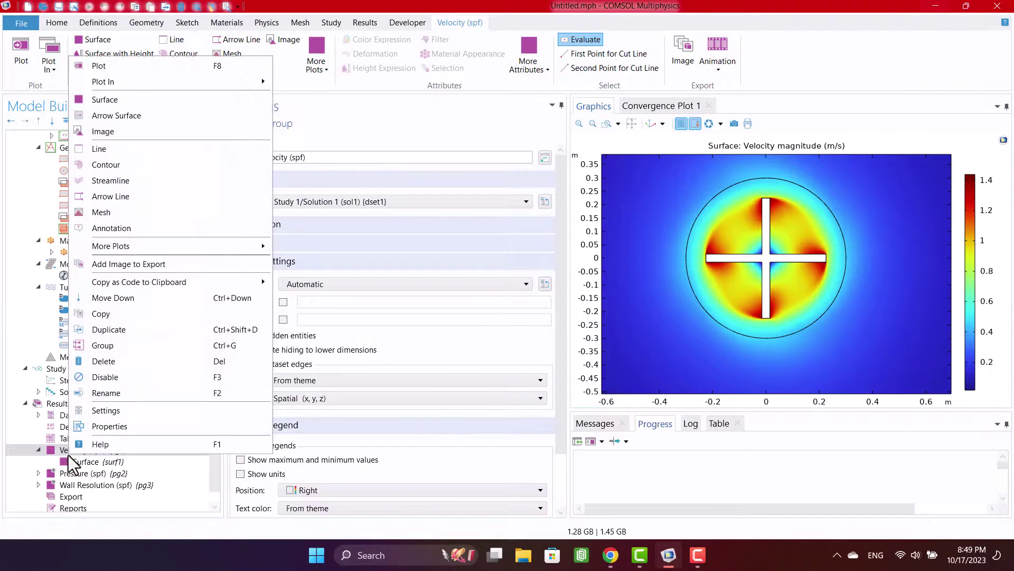
{"action": "left_click", "coordinate": [117, 182]}
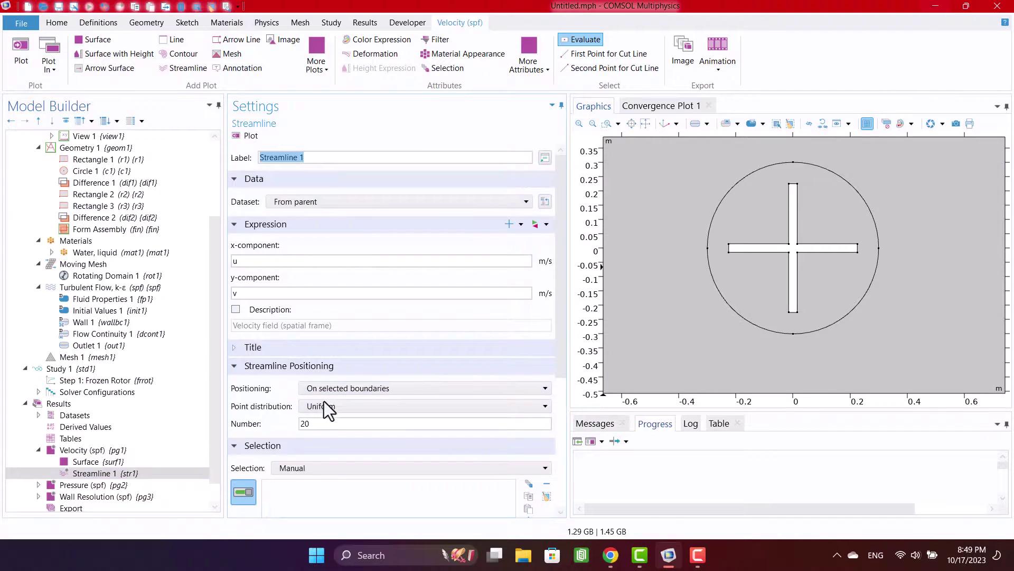
{"action": "left_click", "coordinate": [346, 392]}
{"action": "left_click", "coordinate": [345, 412]}
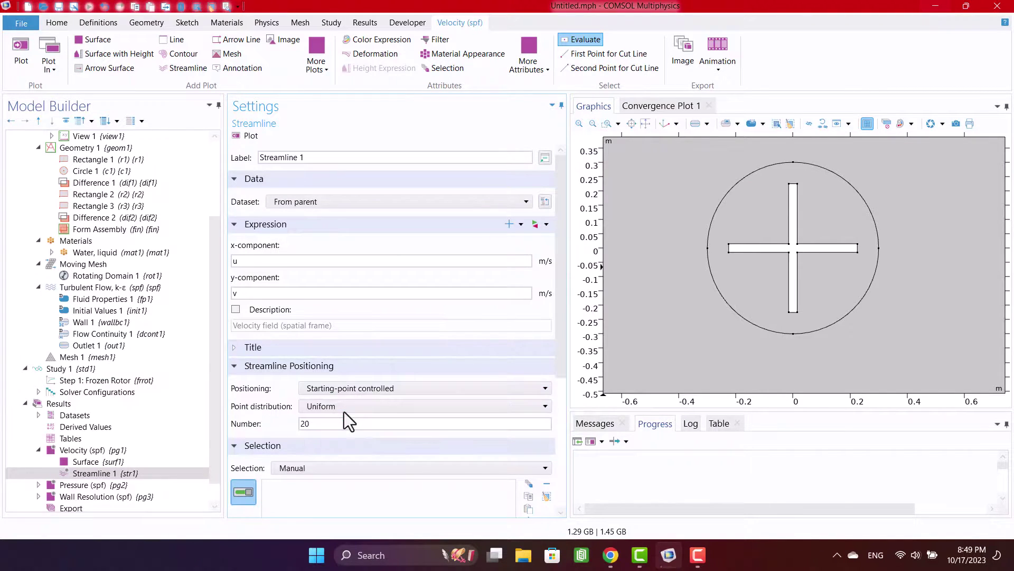
- Set the streamline starting points to 40 and redraw the plot
{"action": "scroll", "coordinate": [679, 335], "scroll_direction": "down", "scroll_amount": 3}
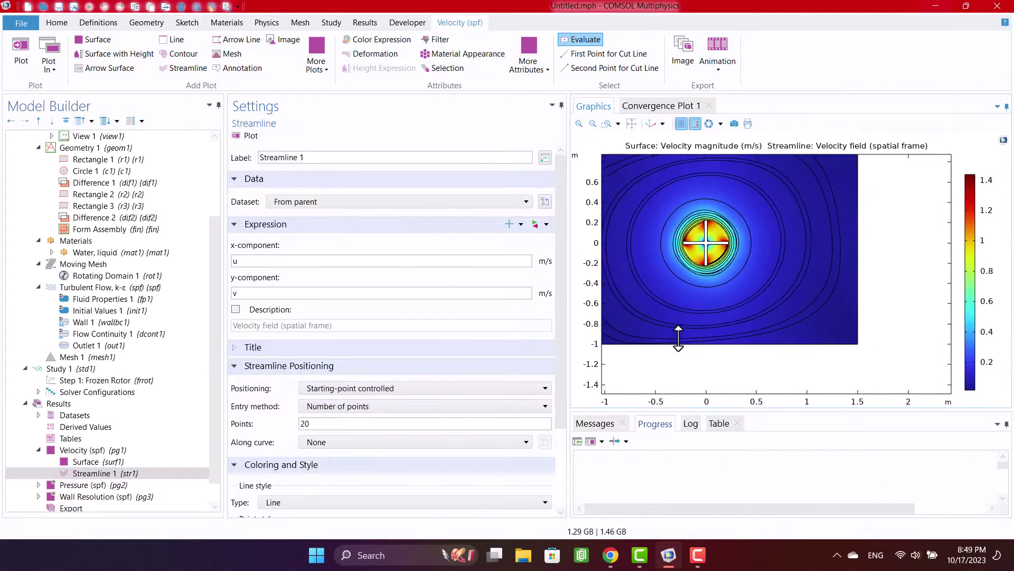
{"action": "scroll", "coordinate": [680, 344], "scroll_direction": "down", "scroll_amount": 2}
{"action": "left_click_drag", "start_coordinate": [724, 331], "coordinate": [737, 338]}
{"action": "scroll", "coordinate": [735, 317], "scroll_direction": "up", "scroll_amount": 1}
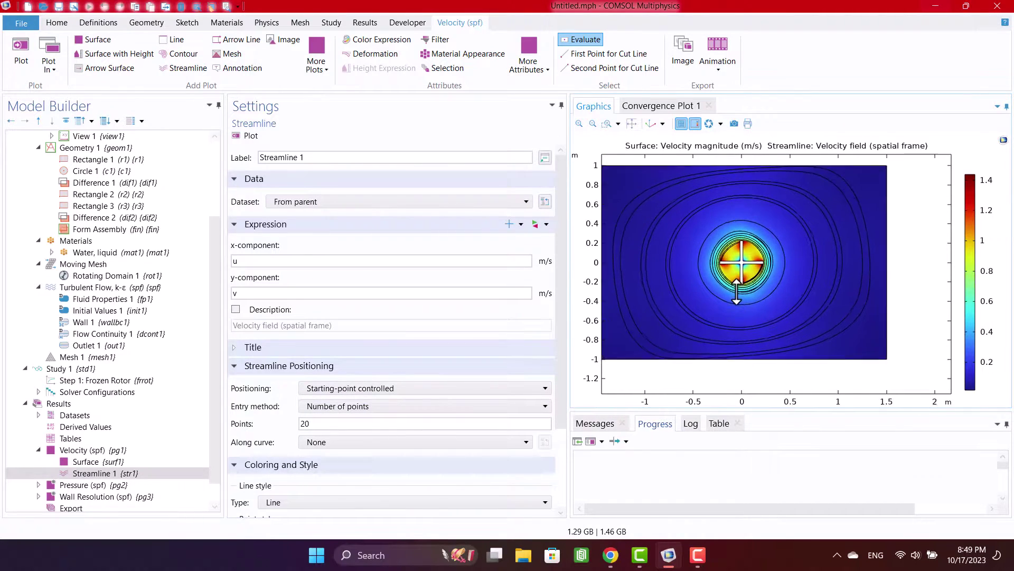
{"action": "left_click", "coordinate": [330, 425]}
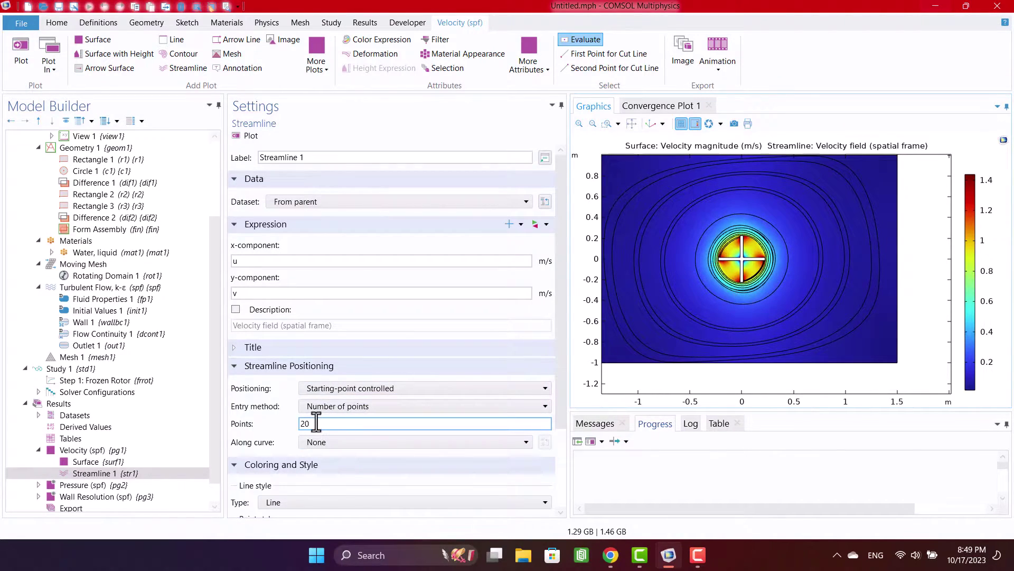
{"action": "type", "text": "40"}
{"action": "left_click", "coordinate": [290, 427]}
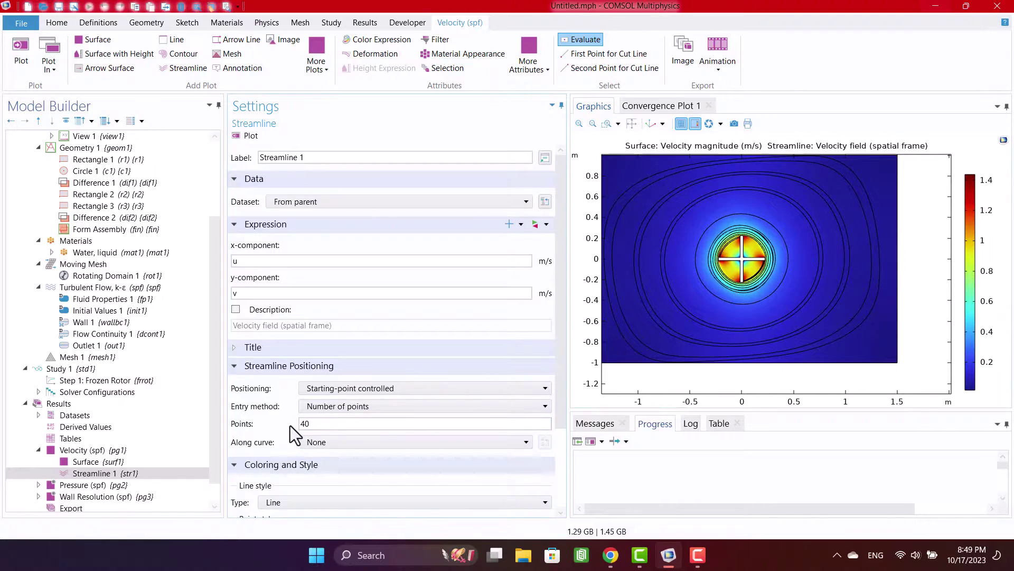
{"action": "left_click", "coordinate": [246, 135]}
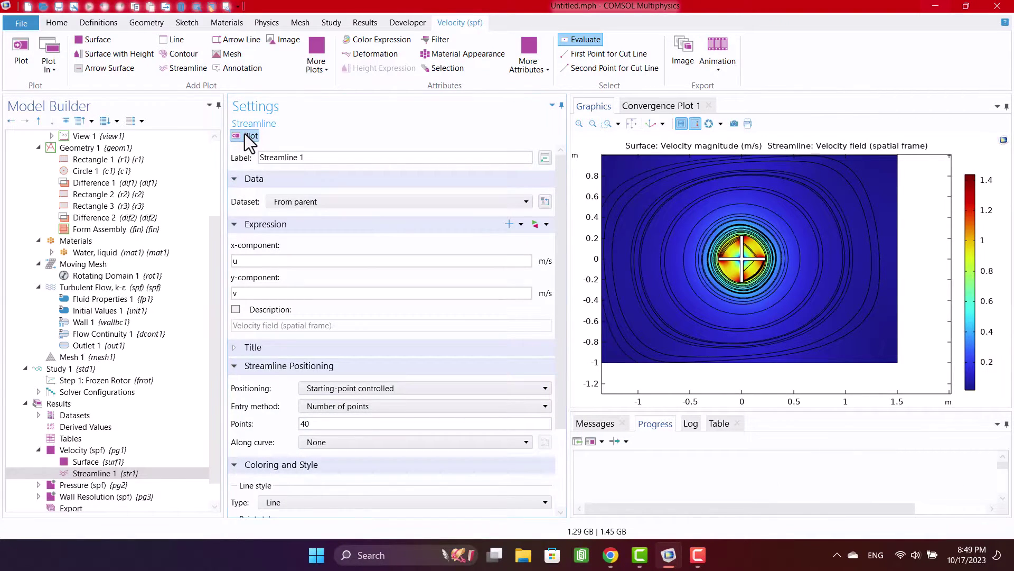
{"action": "scroll", "coordinate": [559, 317], "scroll_direction": "down", "scroll_amount": 2}
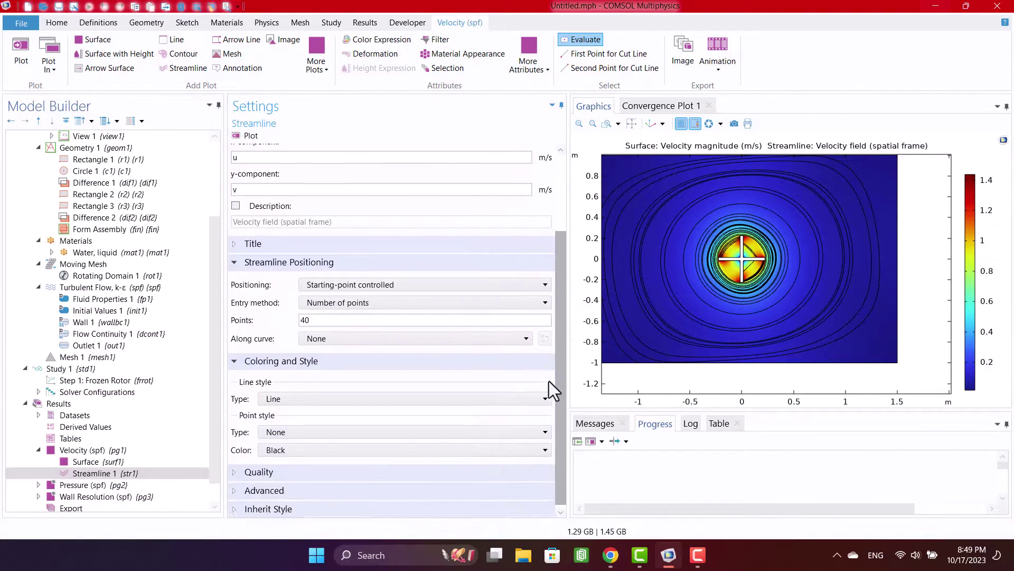
- Give the streamlines an arrow point style and redraw the plot
{"action": "left_click", "coordinate": [270, 429]}
{"action": "left_click", "coordinate": [279, 441]}
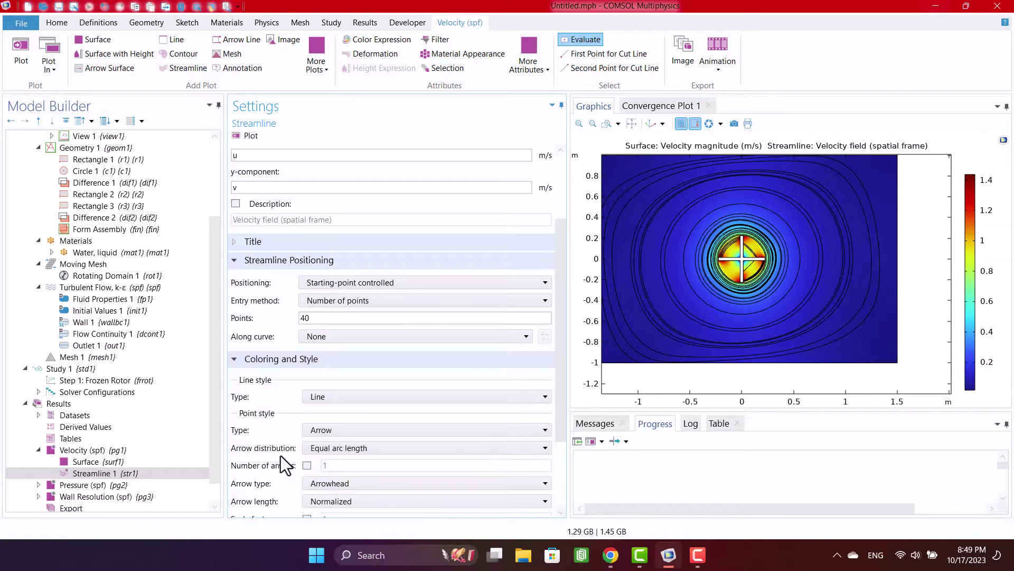
{"action": "left_click", "coordinate": [236, 134]}
- Fit the flow domain in view and return to Rotating Domain 1's settings
{"action": "left_click", "coordinate": [634, 123]}
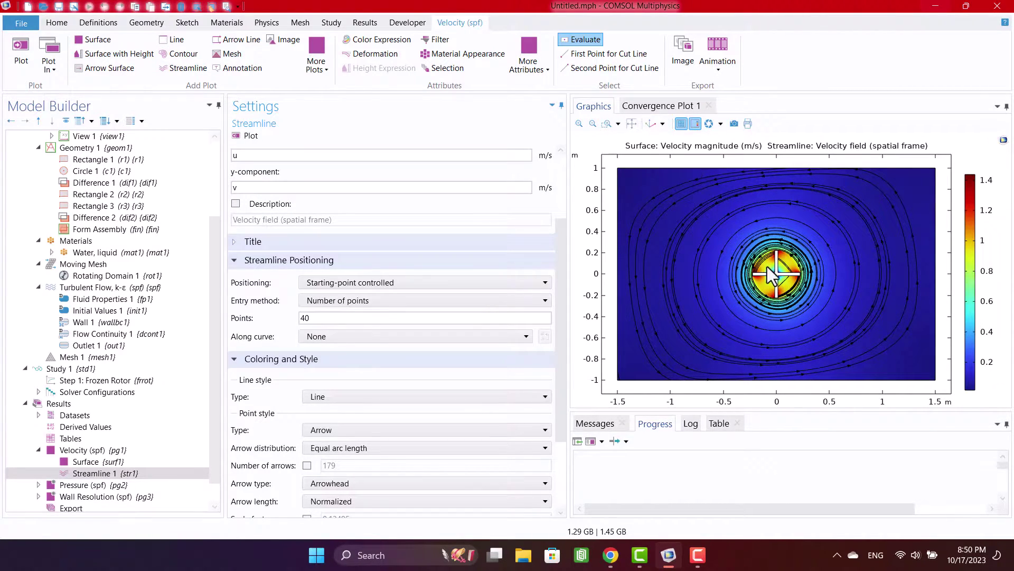
{"action": "scroll", "coordinate": [769, 269], "scroll_direction": "up", "scroll_amount": 3}
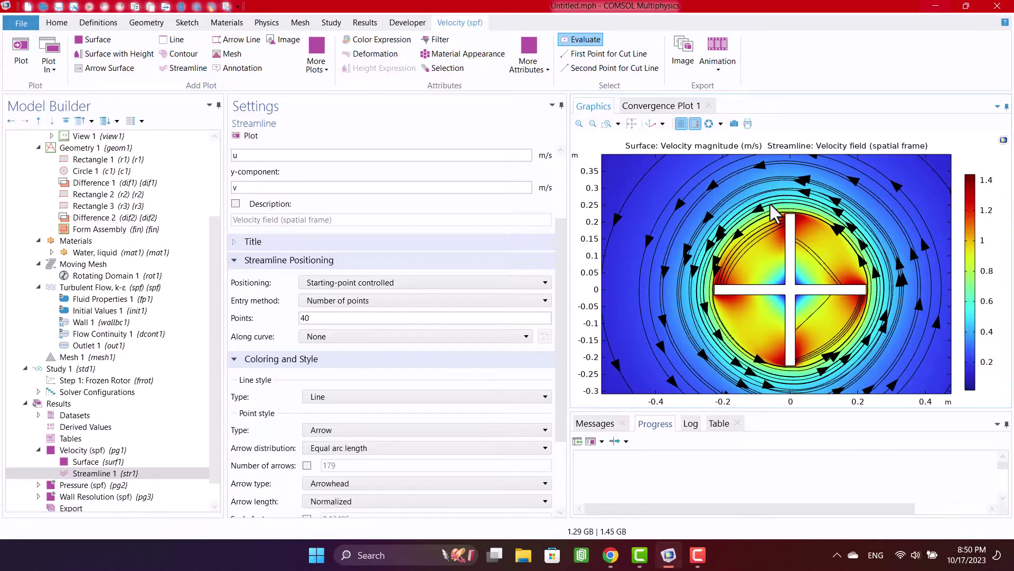
{"action": "scroll", "coordinate": [771, 211], "scroll_direction": "down", "scroll_amount": 3}
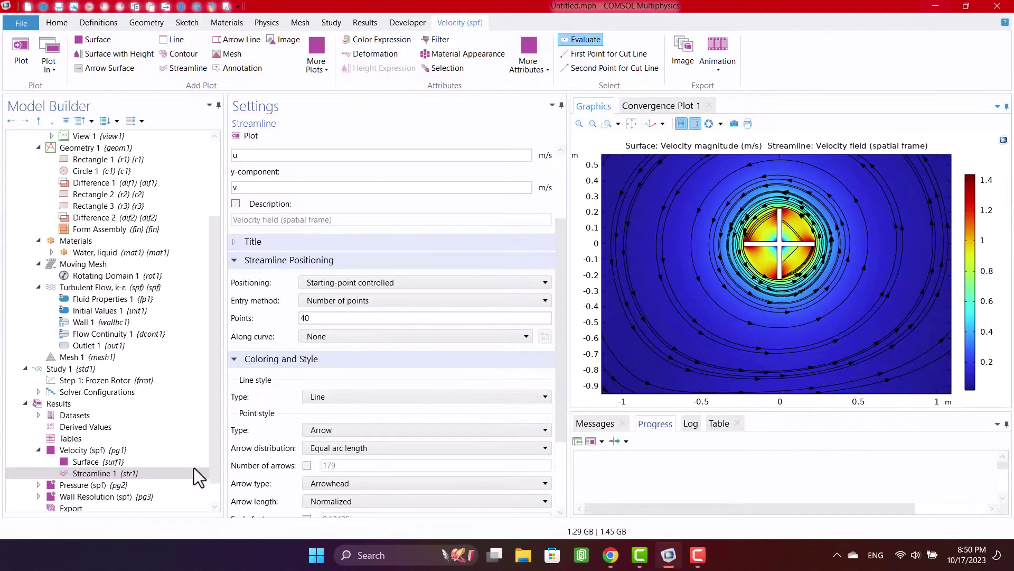
{"action": "left_click", "coordinate": [86, 276]}
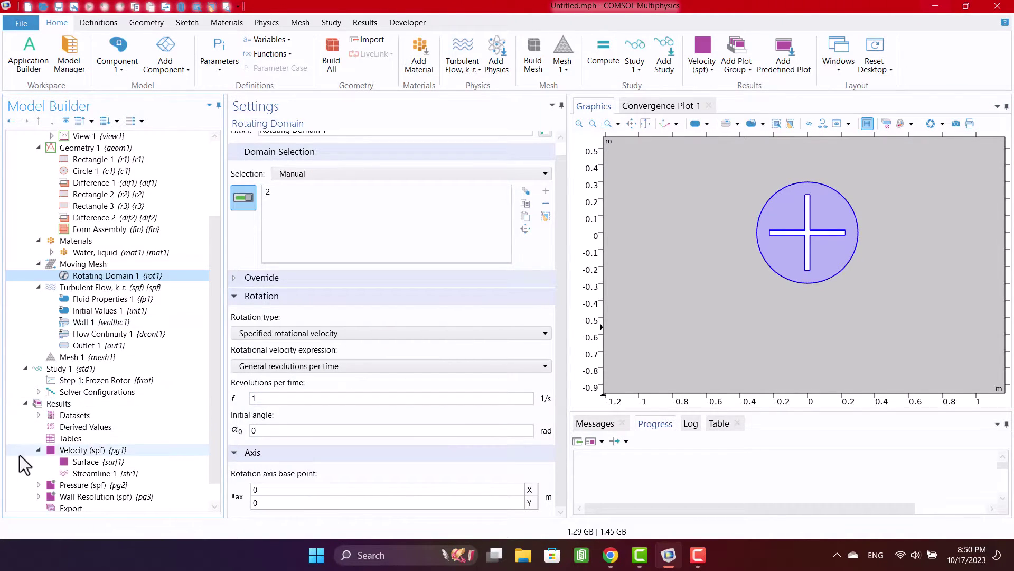
- Add an Inlet on the left boundary with 1 m/s normal inflow velocity
{"action": "left_click", "coordinate": [74, 450]}
{"action": "left_click", "coordinate": [72, 485]}
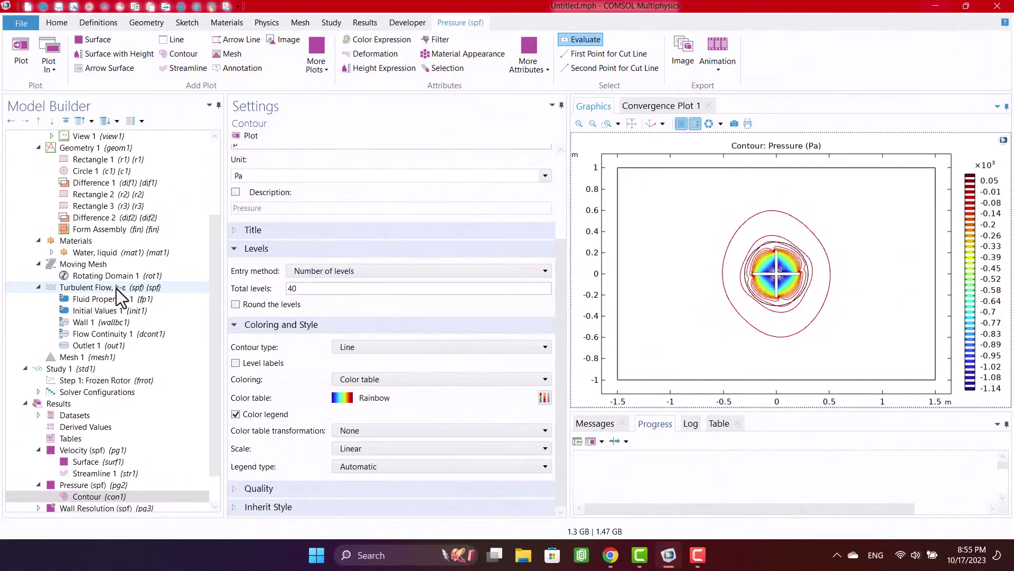
{"action": "left_click", "coordinate": [117, 288]}
{"action": "right_click", "coordinate": [118, 289]}
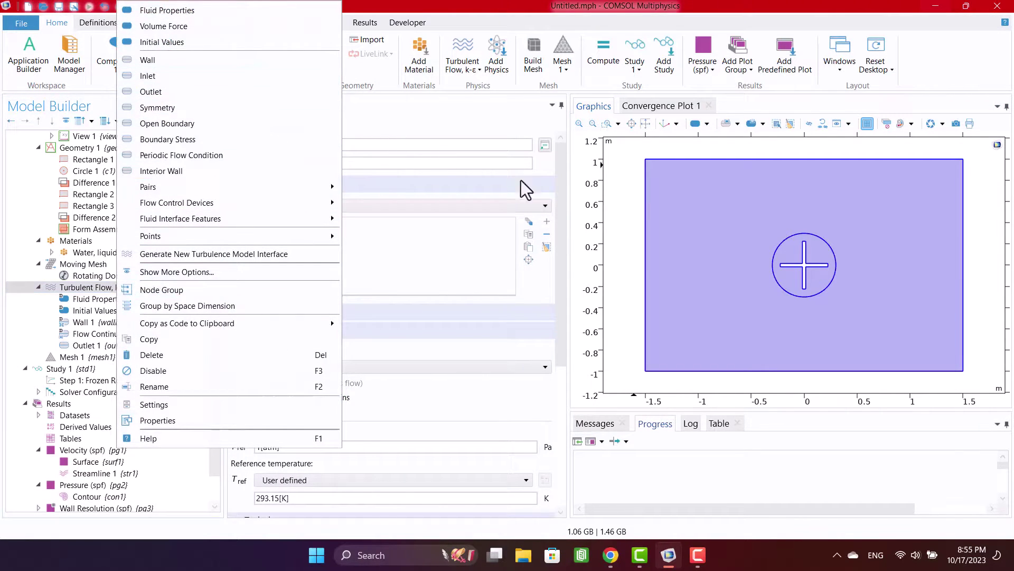
{"action": "key", "text": "Escape"}
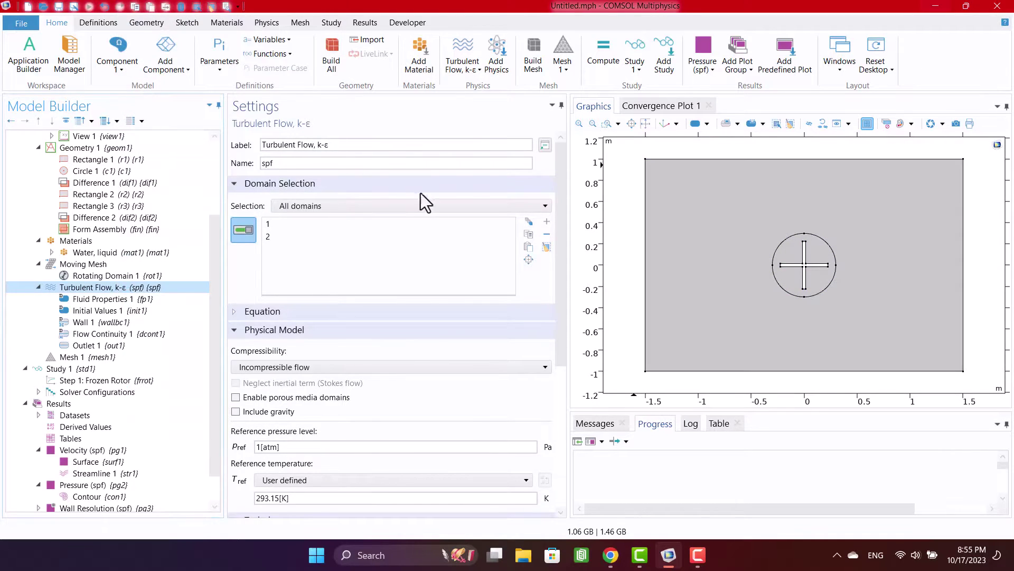
{"action": "left_click", "coordinate": [643, 253]}
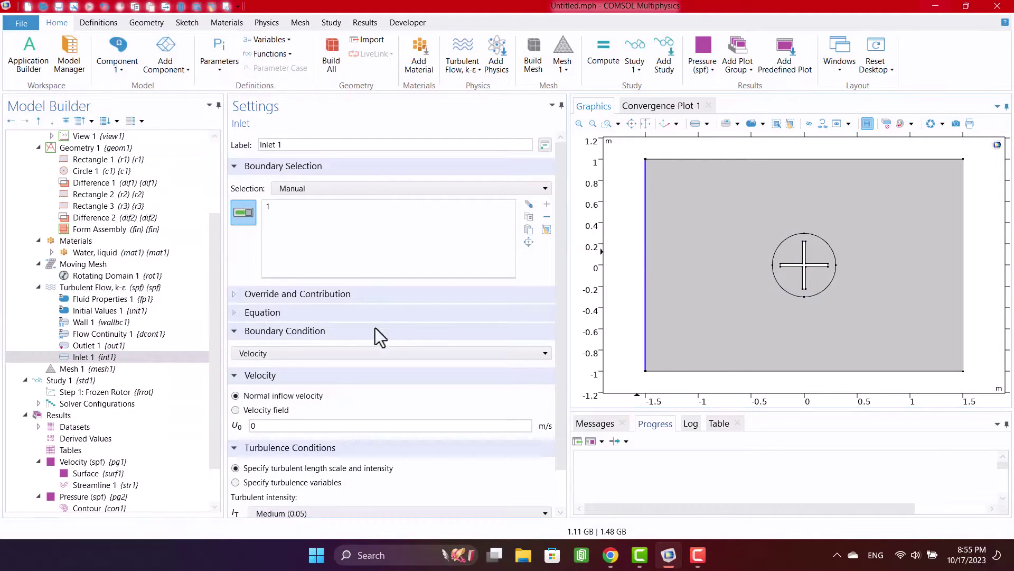
{"action": "double_click", "coordinate": [254, 426]}
{"action": "type", "text": "1"}
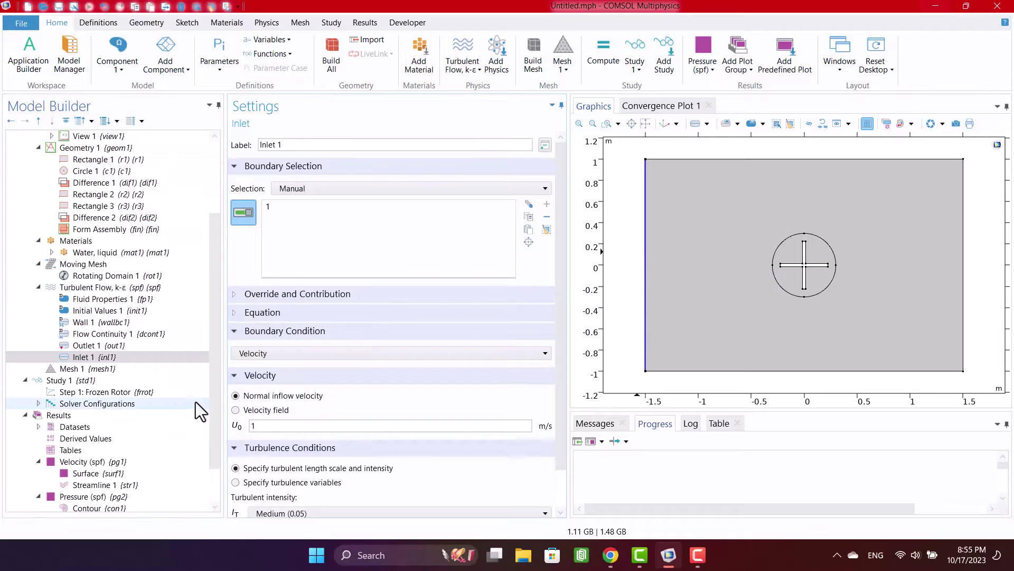
- Confirm Outlet 1's left boundary is overridden by the new inlet
{"action": "left_click", "coordinate": [120, 344]}
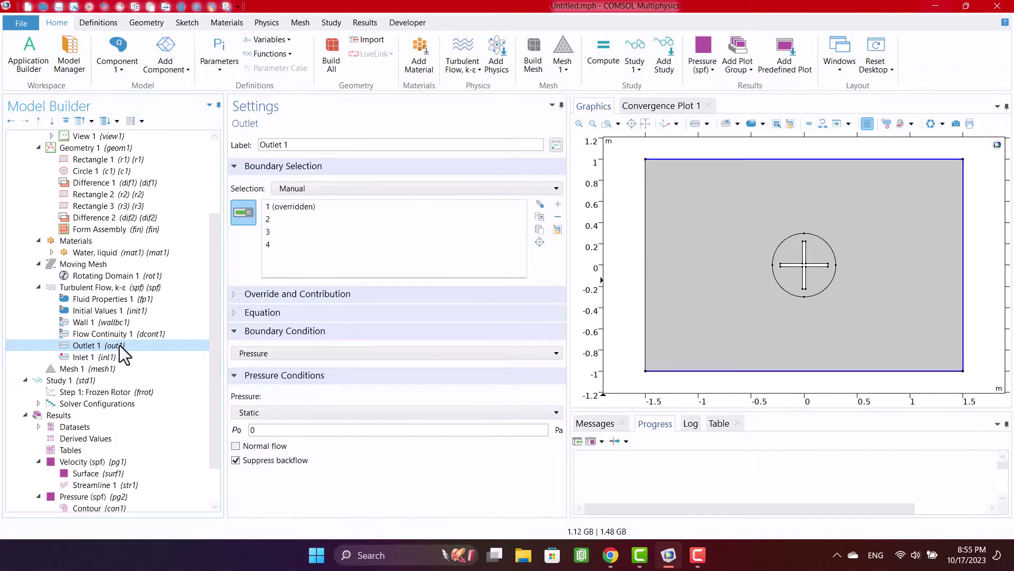
{"action": "left_click", "coordinate": [295, 207]}
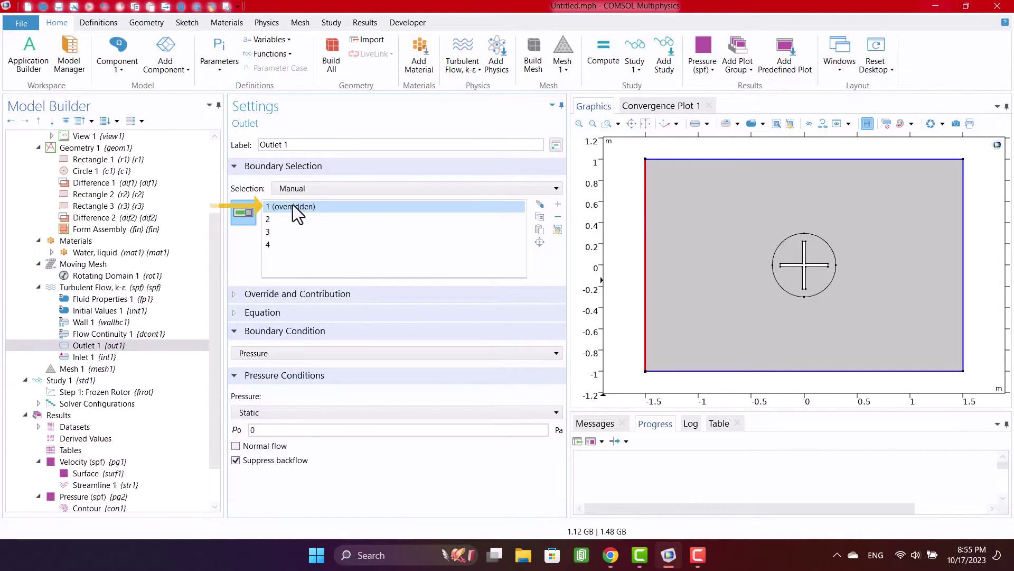
{"action": "left_click", "coordinate": [82, 362]}
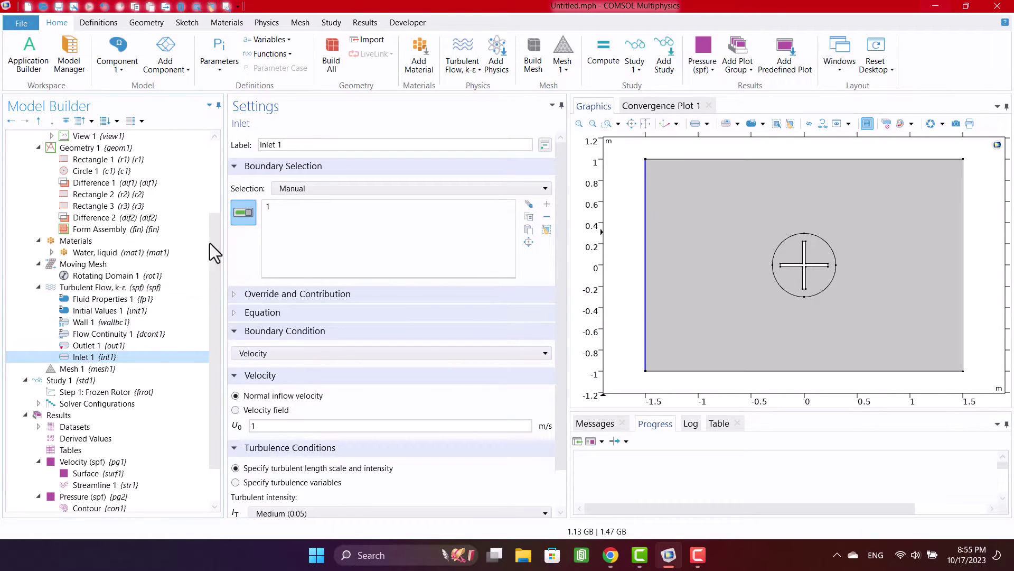
- Recompute Study 1 with the inlet and watch the solver convergence
{"action": "left_click", "coordinate": [106, 380]}
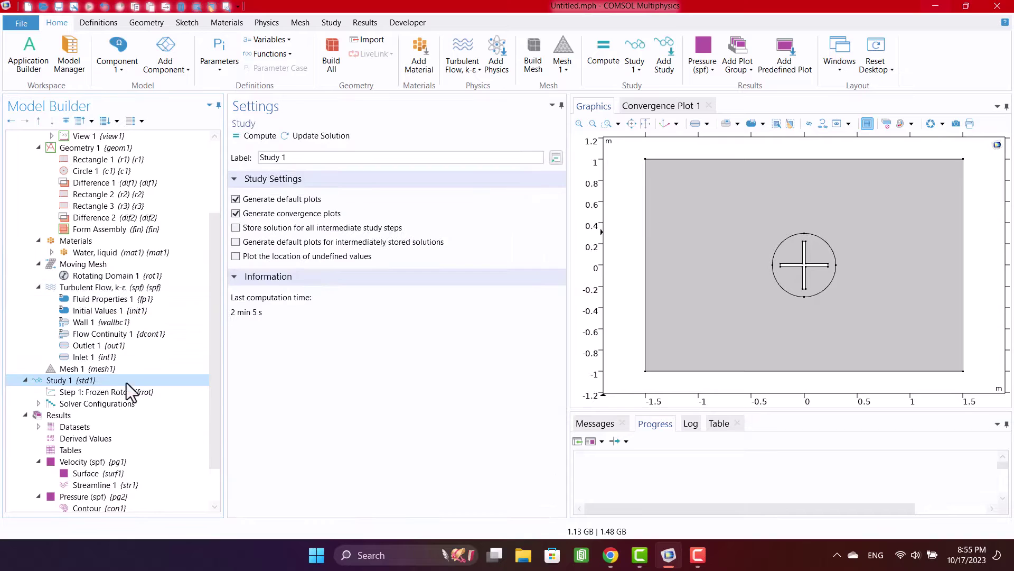
{"action": "left_click", "coordinate": [251, 136]}
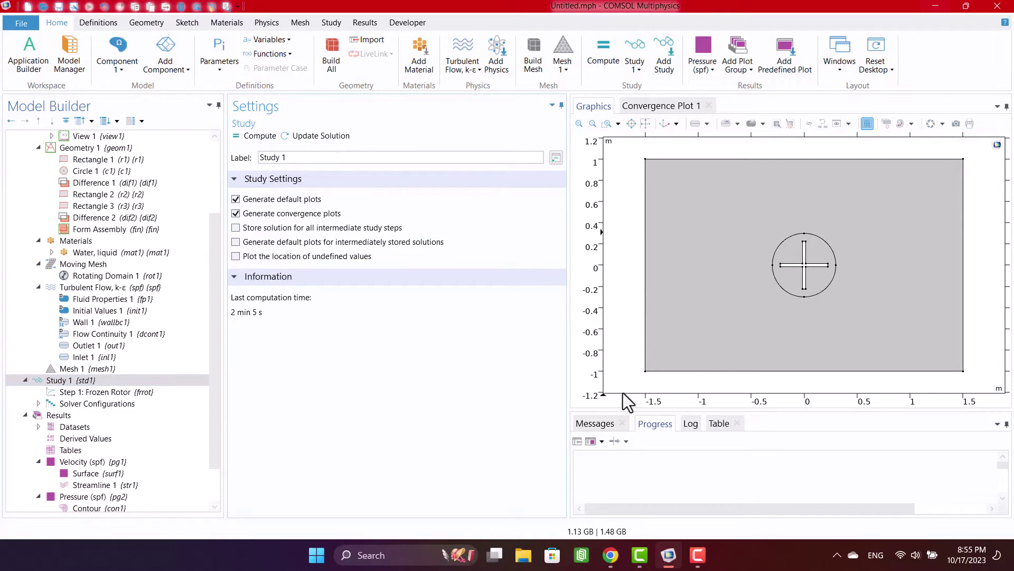
{"action": "left_click", "coordinate": [698, 555]}
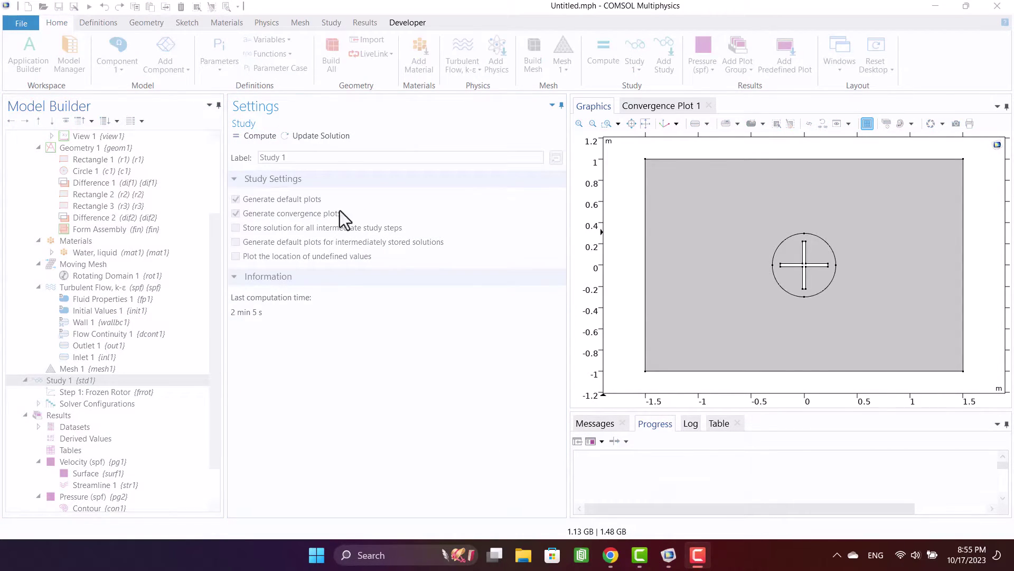
{"action": "left_click", "coordinate": [646, 107]}
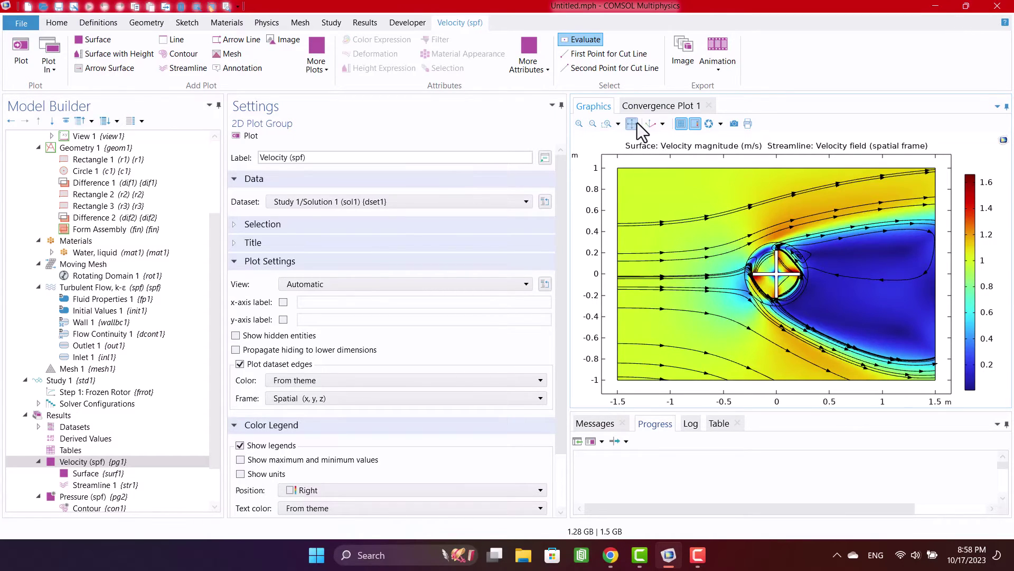
- Set Streamline 1 to 100 starting points and redraw the velocity plot
{"action": "scroll", "coordinate": [772, 258], "scroll_direction": "up", "scroll_amount": 2}
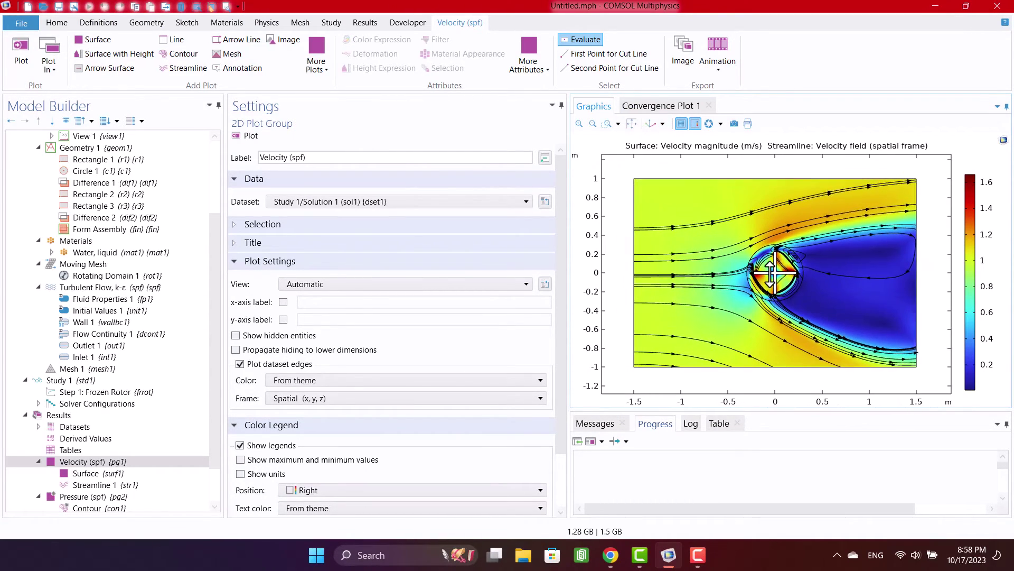
{"action": "left_click", "coordinate": [95, 468]}
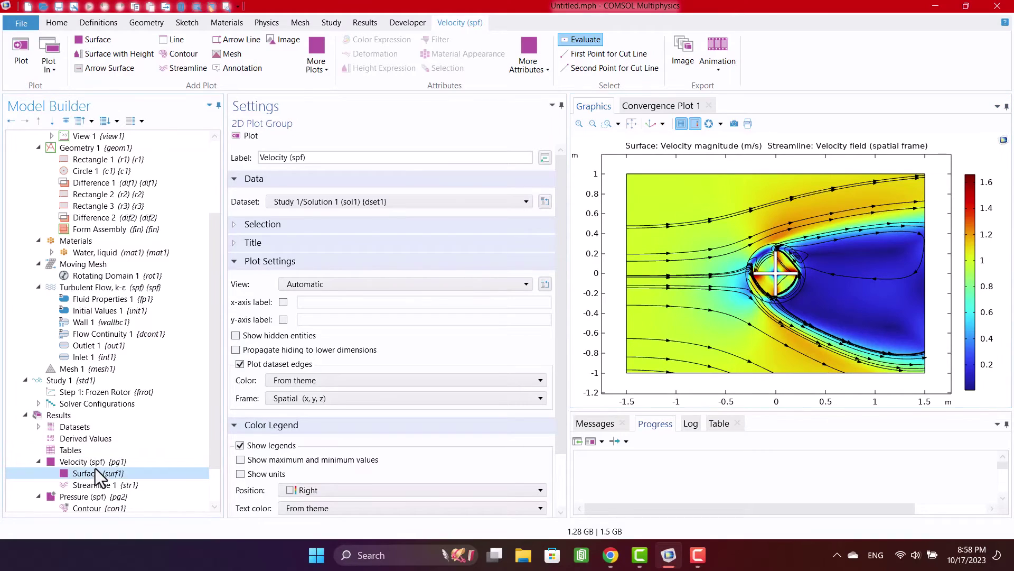
{"action": "left_click", "coordinate": [101, 484]}
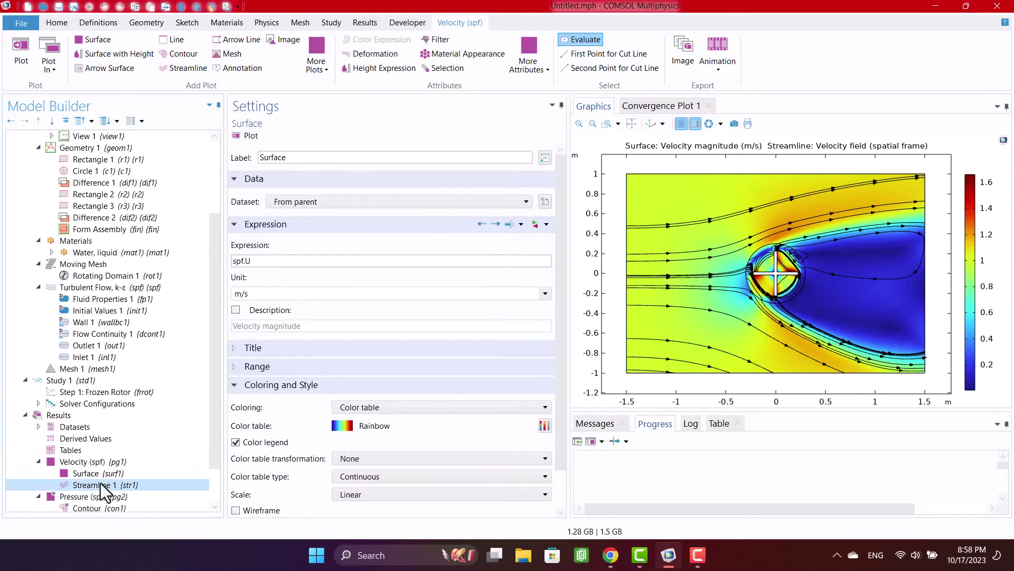
{"action": "double_click", "coordinate": [318, 317]}
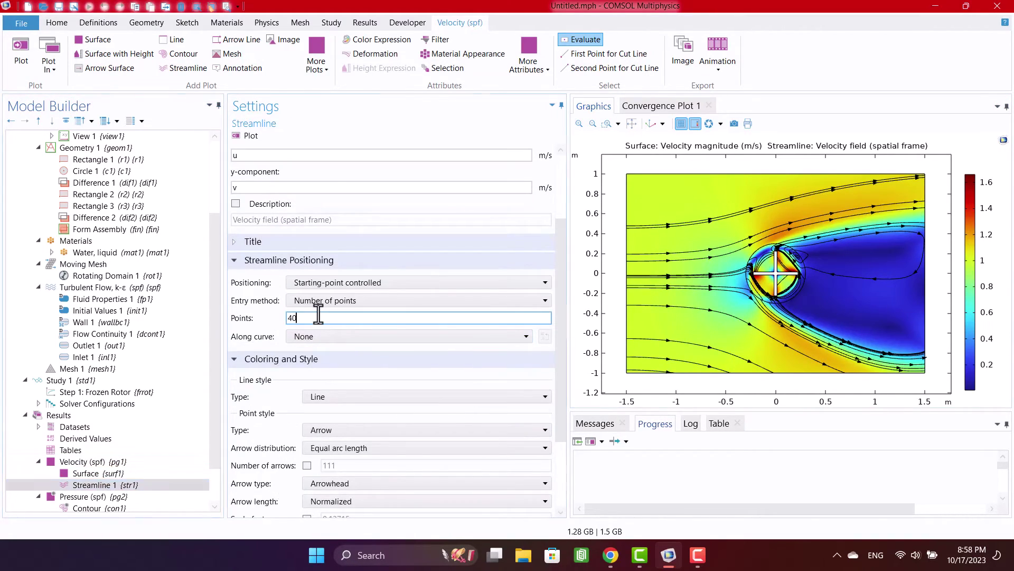
{"action": "type", "text": "100"}
{"action": "key", "text": "Return"}
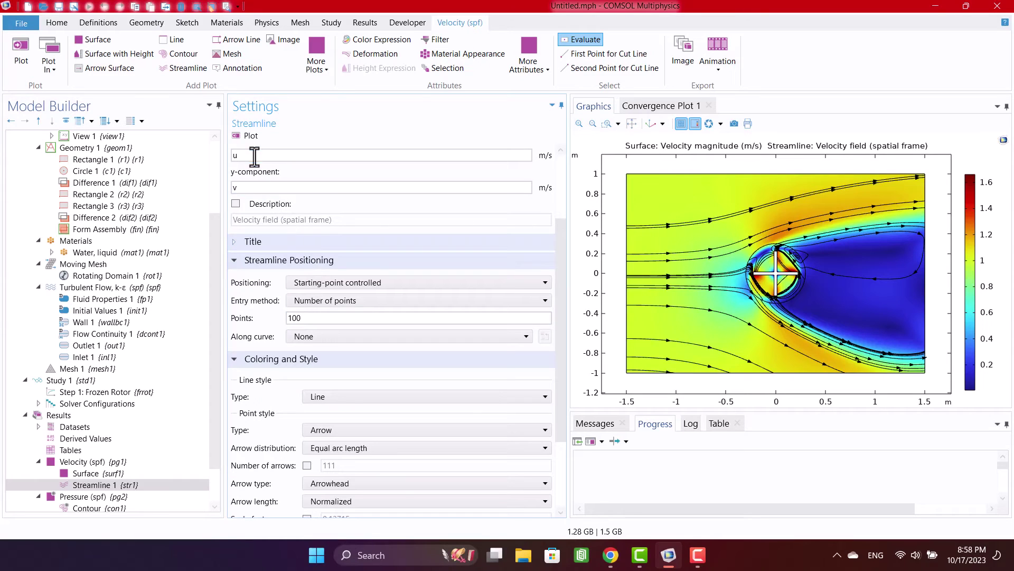
{"action": "left_click", "coordinate": [249, 136]}
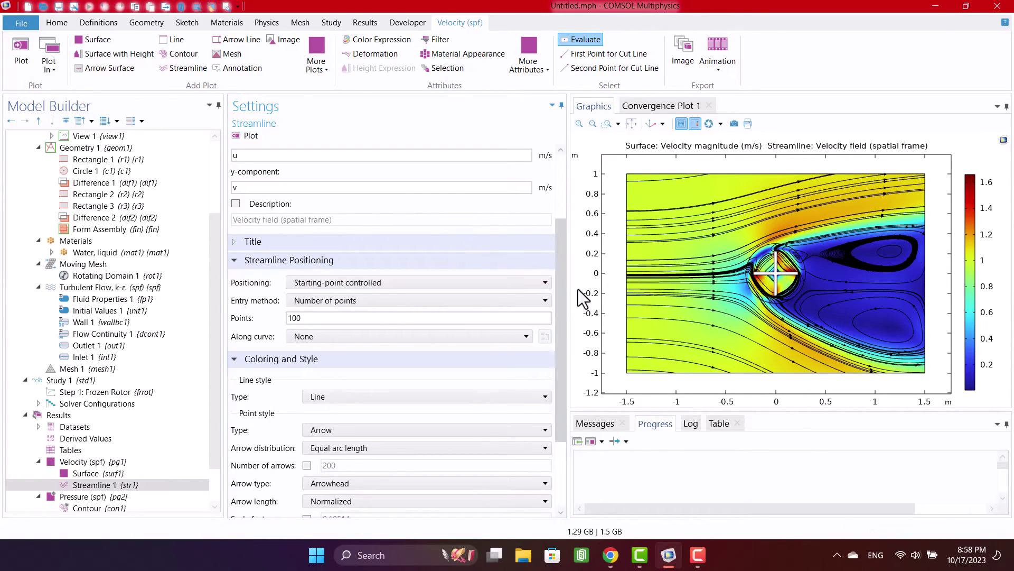
{"action": "scroll", "coordinate": [686, 267], "scroll_direction": "up", "scroll_amount": 2}
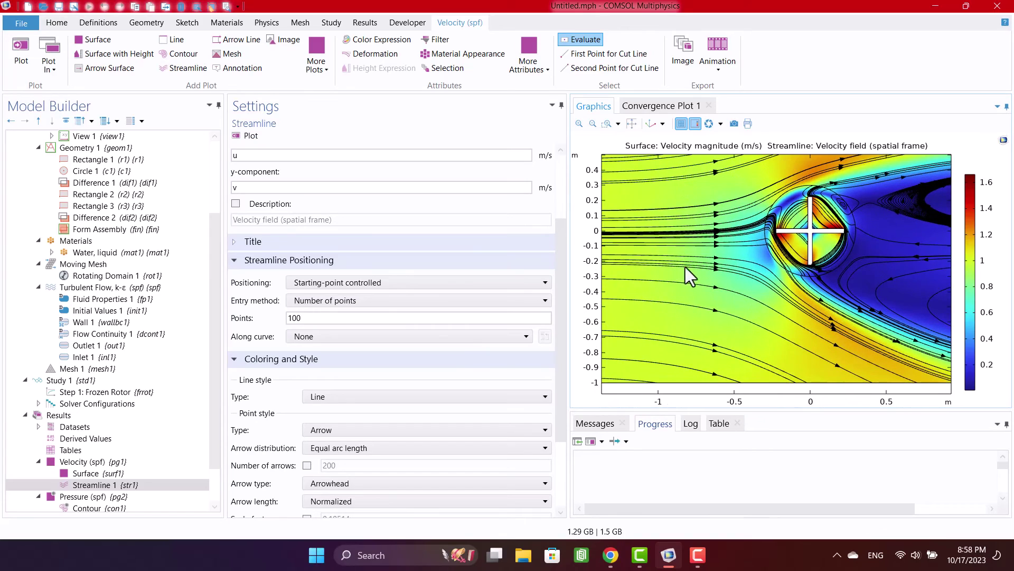